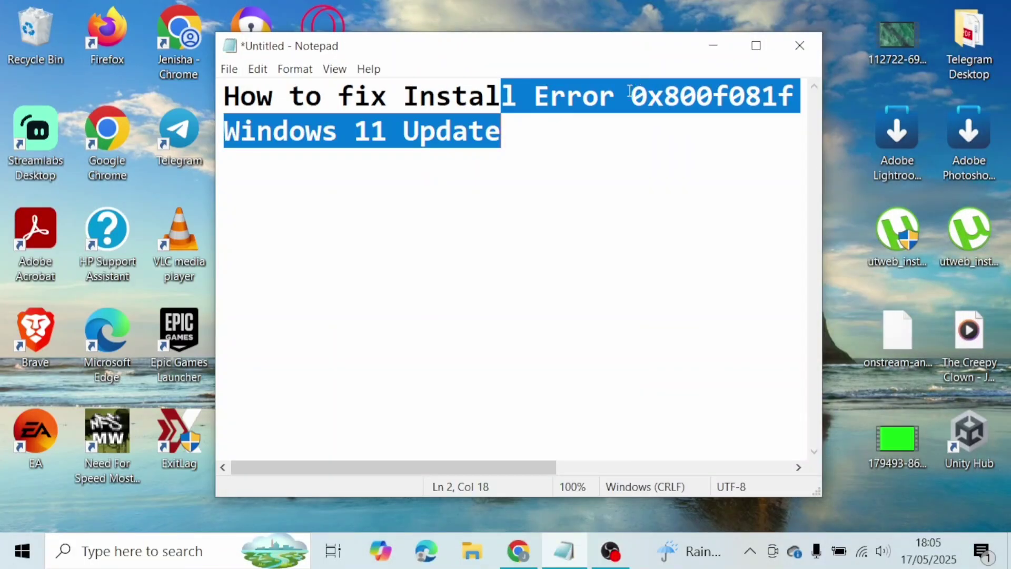
Highlight the error code 0x800f081f in the note's title, then minimise Notepad
left_click_drag(631, 96, 784, 95)
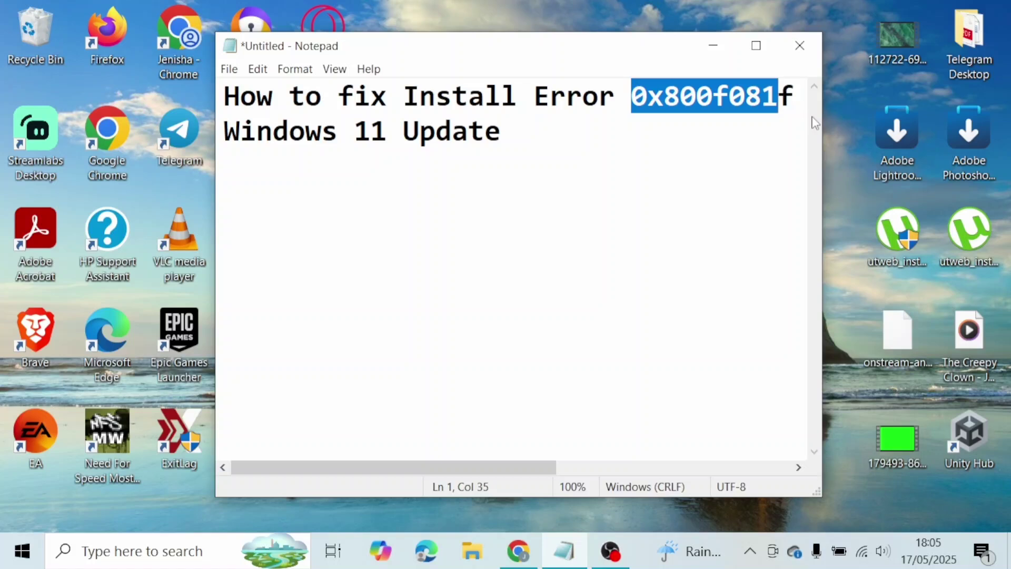
left_click(835, 129)
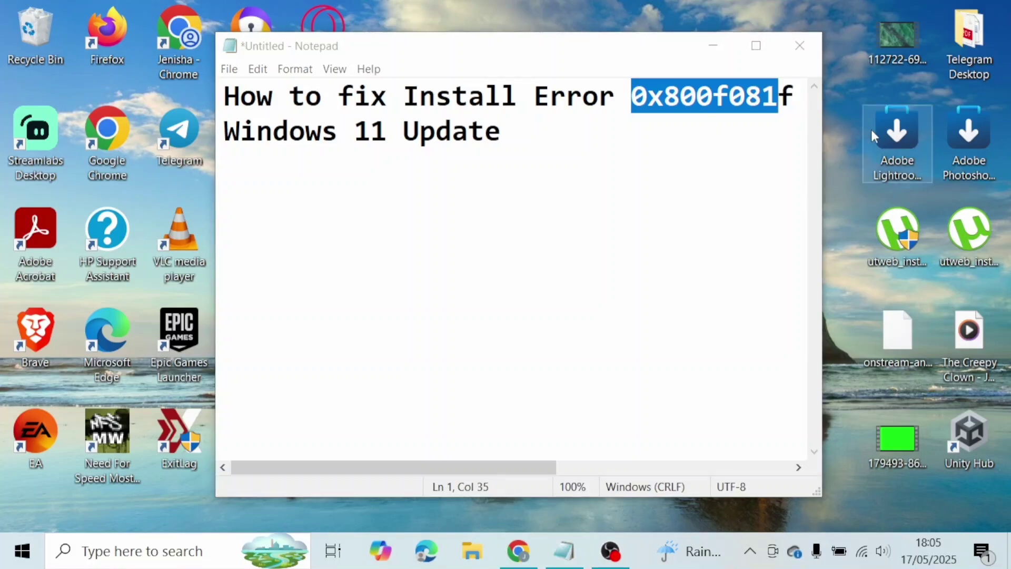
left_click(713, 46)
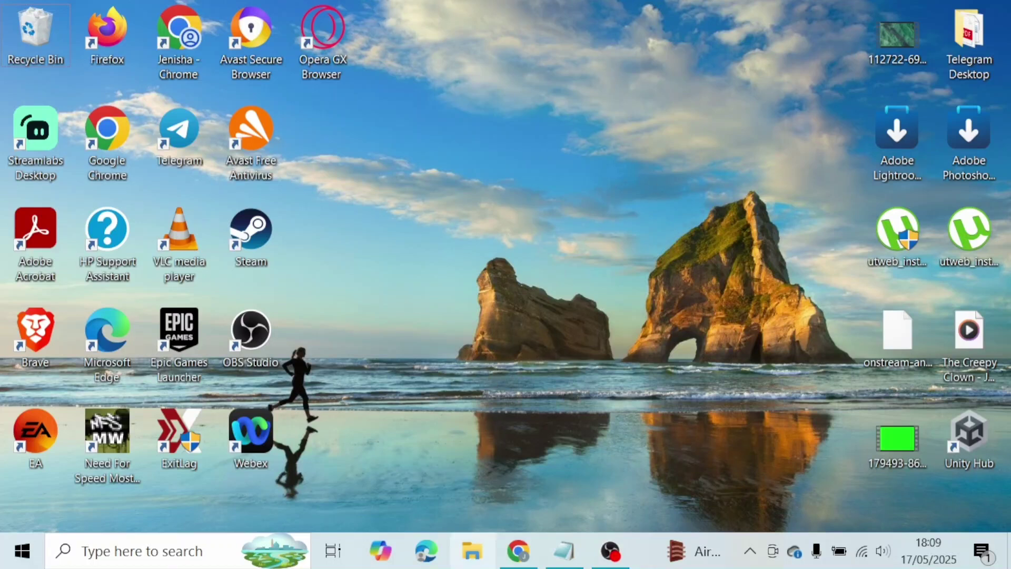
Open File Explorer at C:\Windows and select the SoftwareDistribution folder
left_click(470, 550)
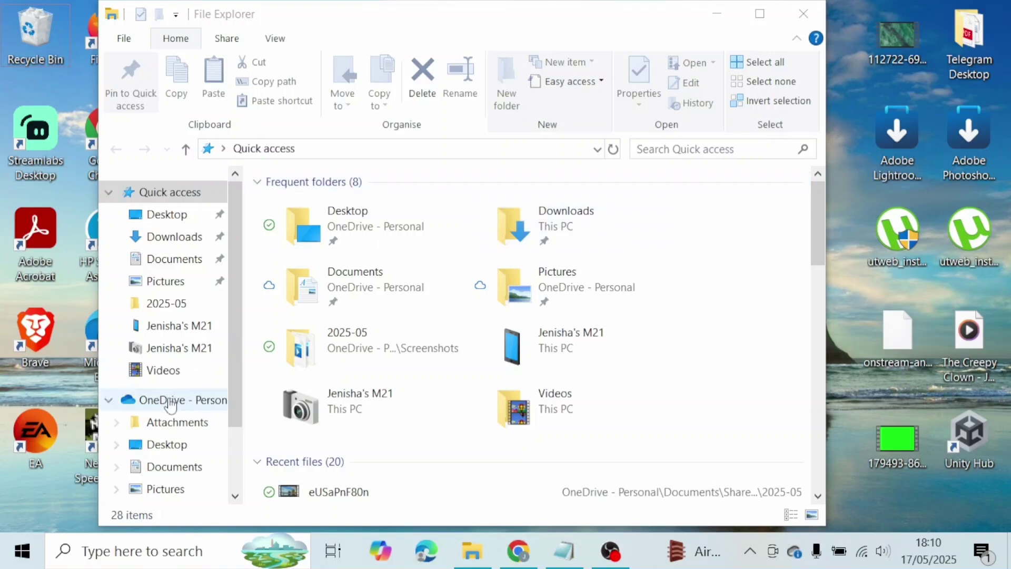
left_click_drag(235, 347, 235, 402)
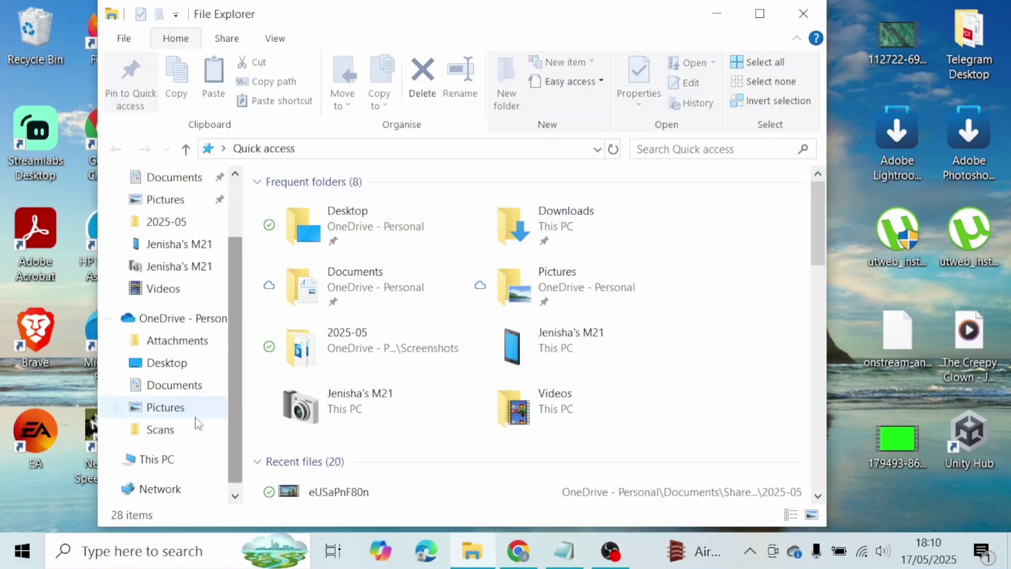
left_click(169, 458)
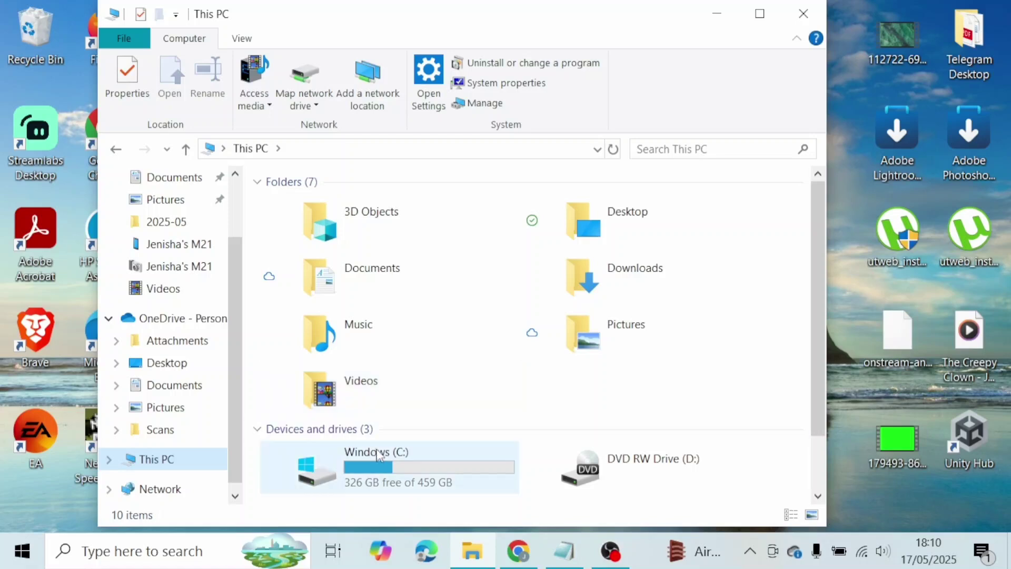
double_click(378, 456)
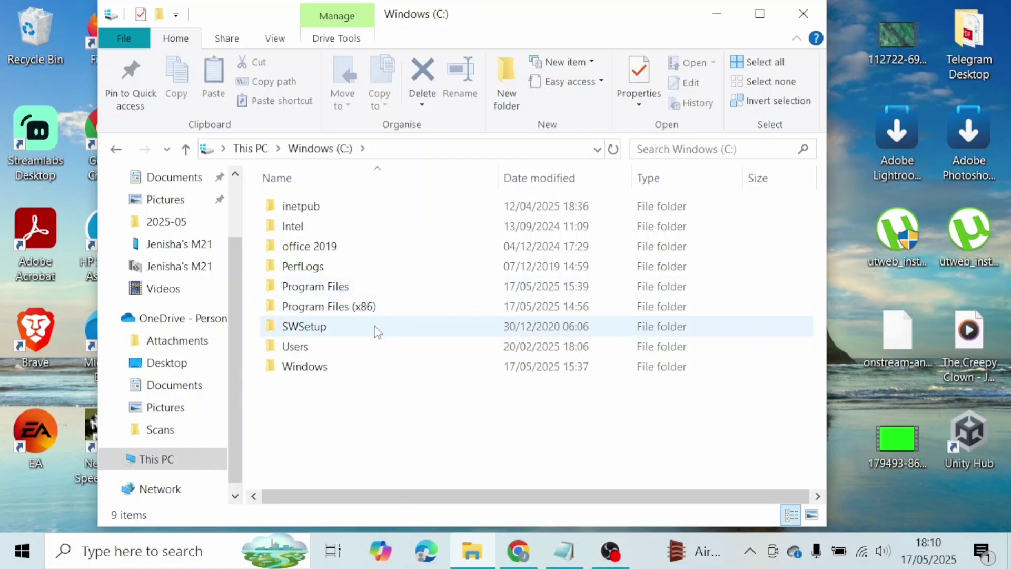
double_click(347, 367)
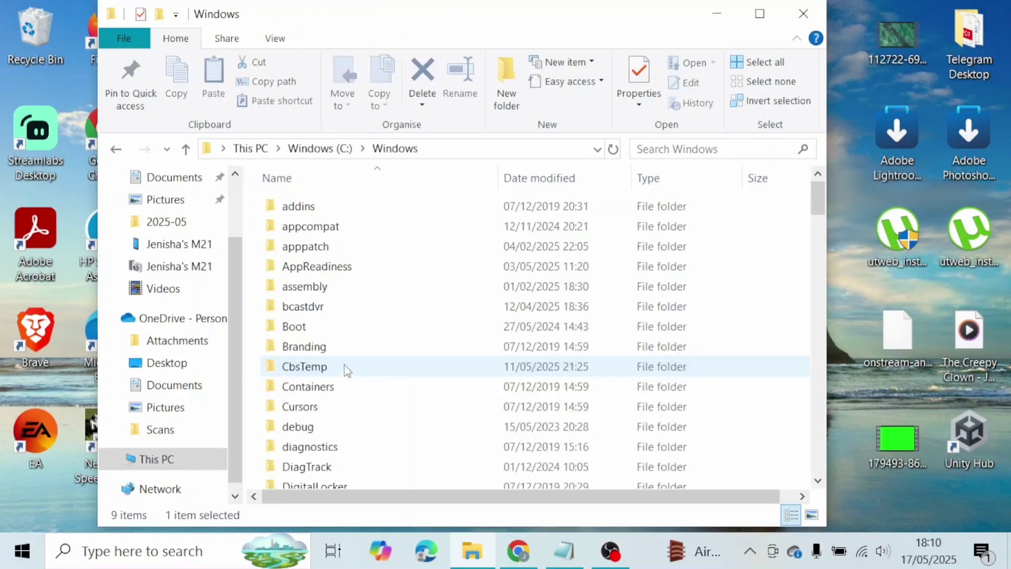
scroll(347, 370, "down", 4)
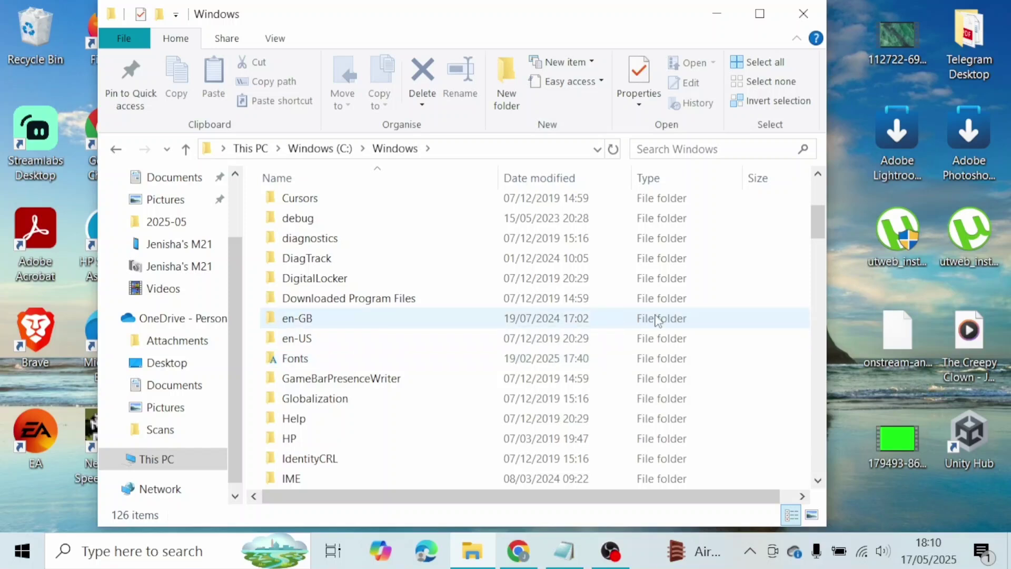
left_click_drag(813, 229, 816, 326)
left_click(431, 311)
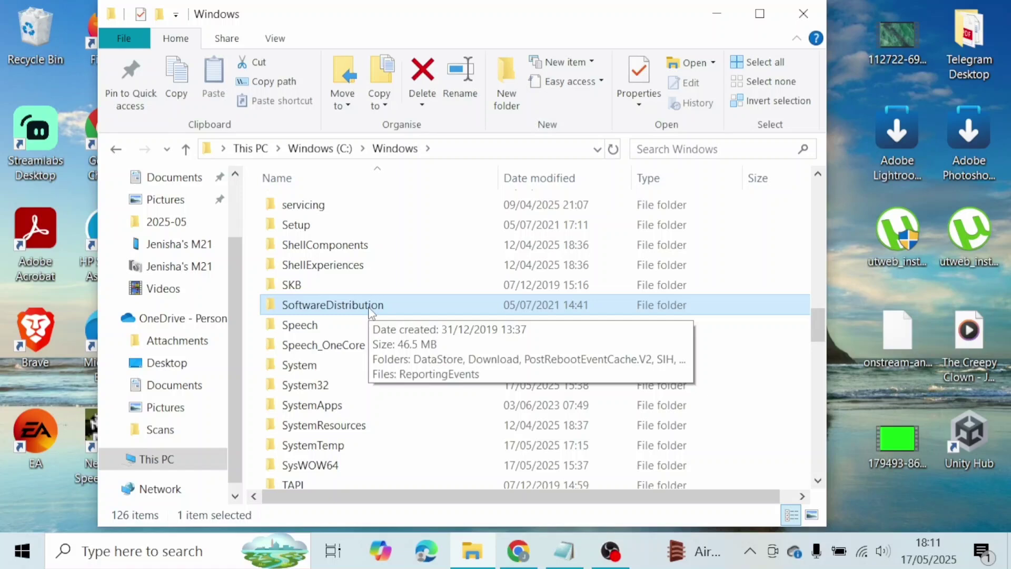
Open SoftwareDistribution, select all six items inside, then close File Explorer
double_click(371, 309)
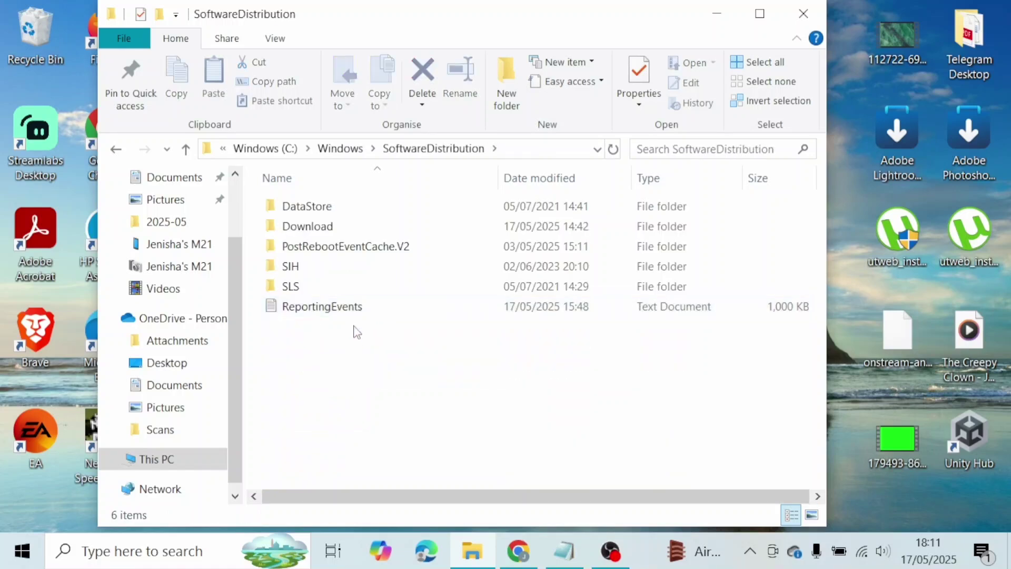
left_click_drag(354, 343, 324, 128)
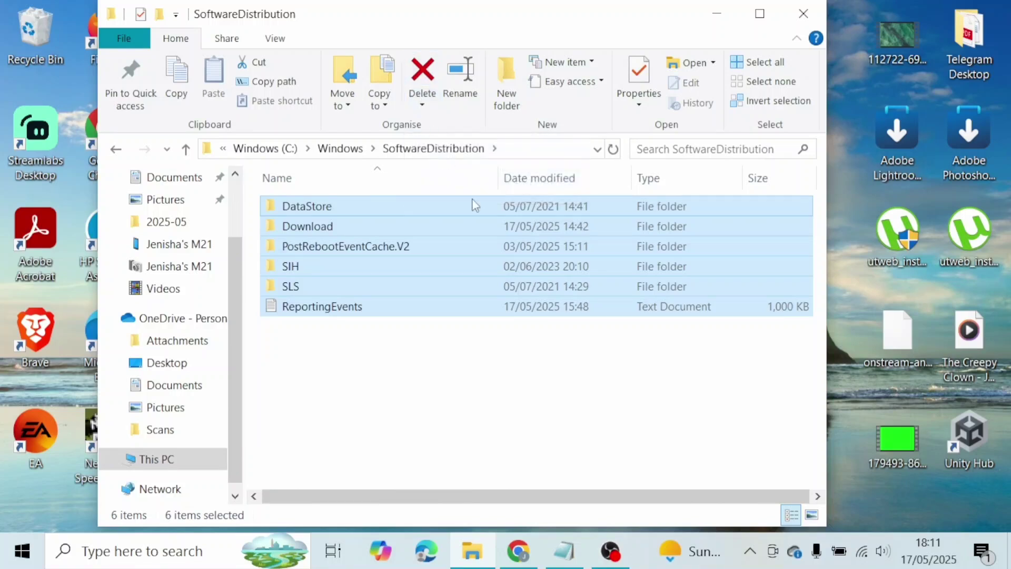
left_click(842, 290)
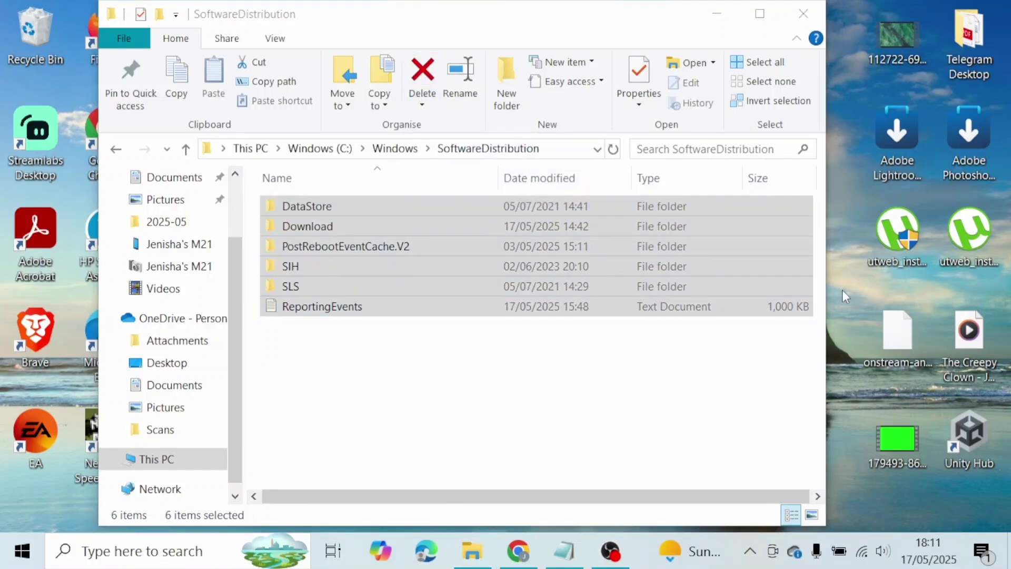
left_click(802, 20)
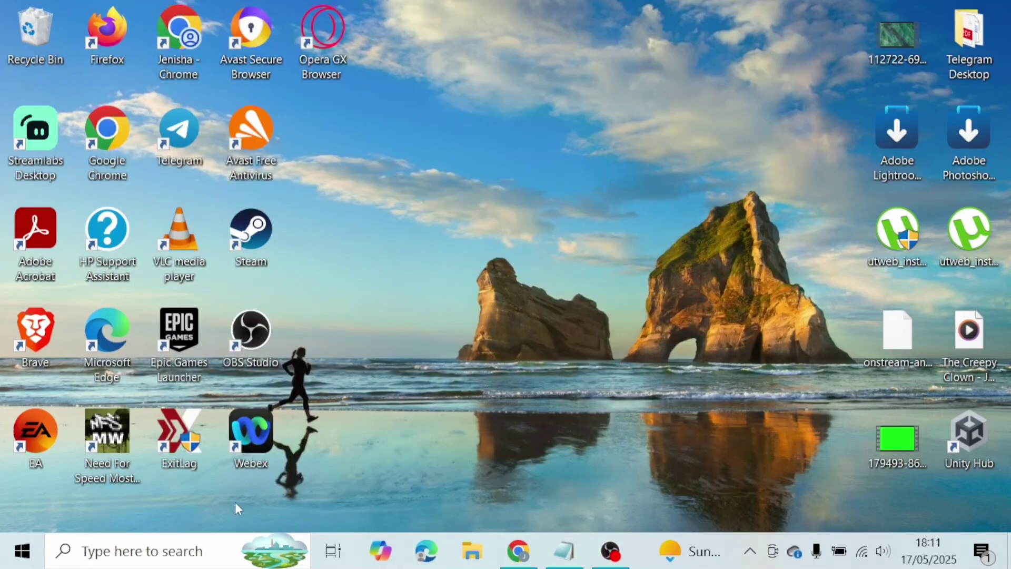
Search Windows for 'task manager' and launch Task Manager from the best match
left_click(194, 549)
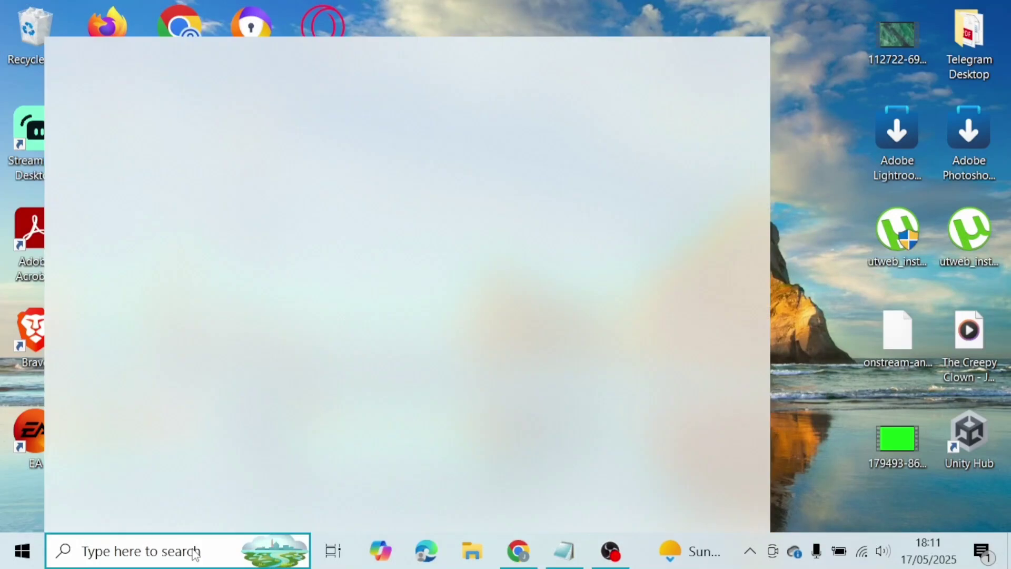
type("task mnaa")
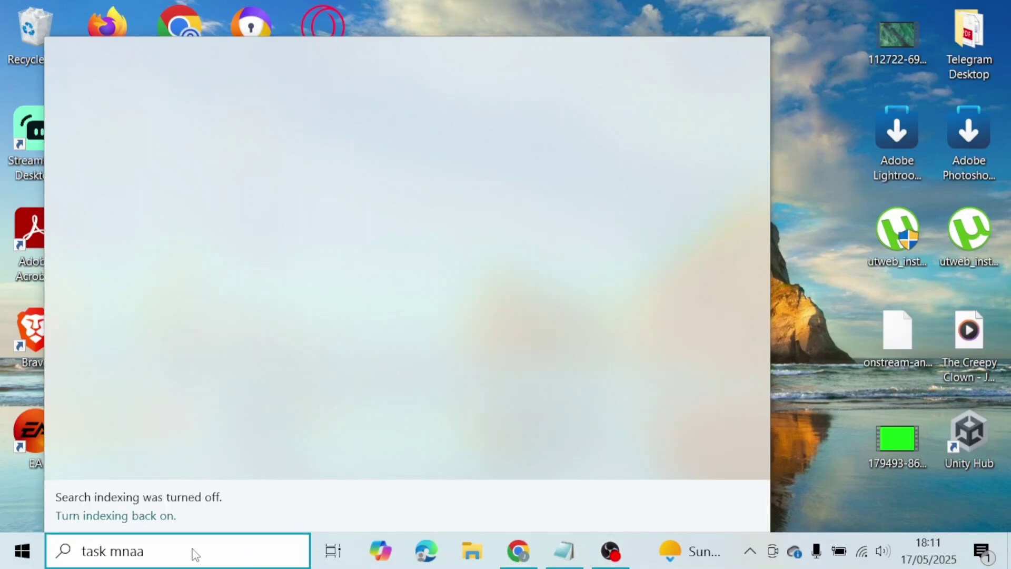
key("BackSpace")
key("BackSpace")
key("BackSpace")
type("anager")
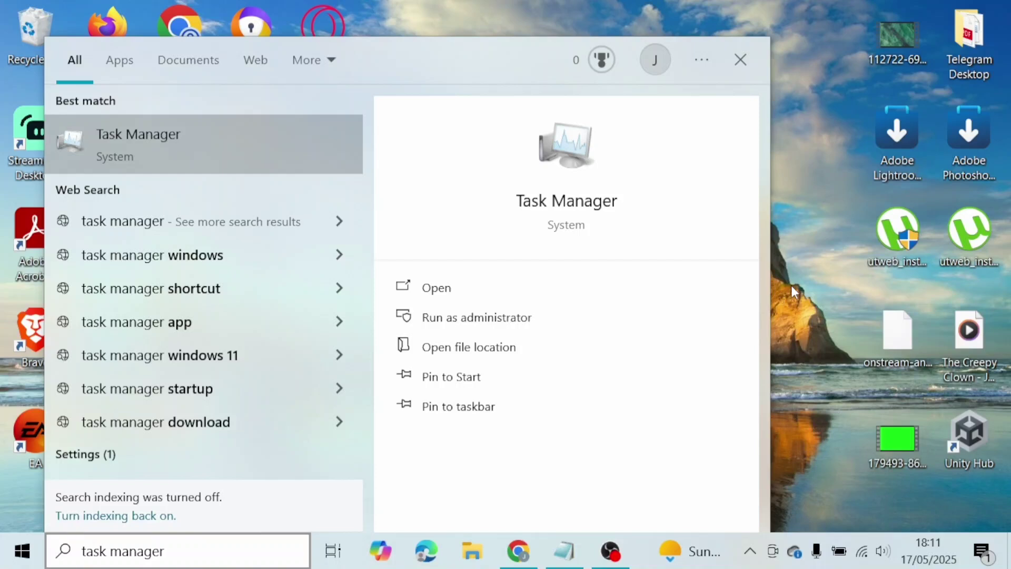
key("Return")
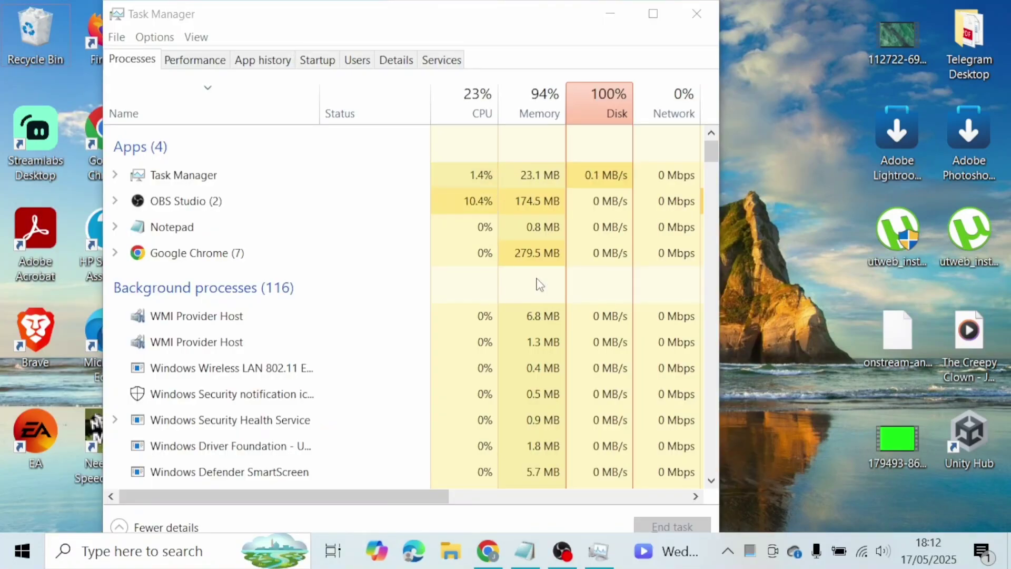
Start File > Run new task, clear the prefilled cmd.exe path, and browse for a program
left_click(127, 43)
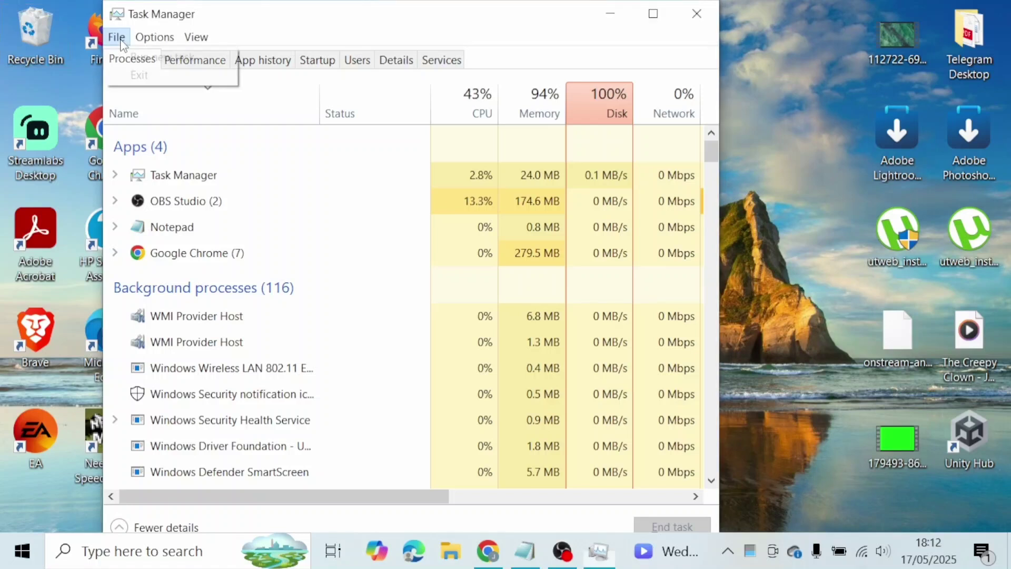
left_click(134, 53)
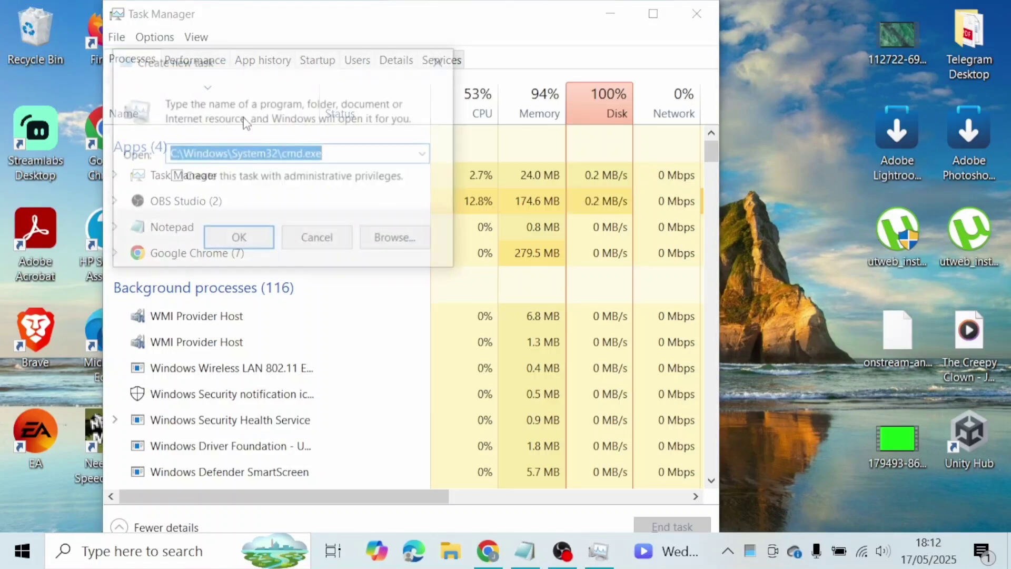
key("BackSpace")
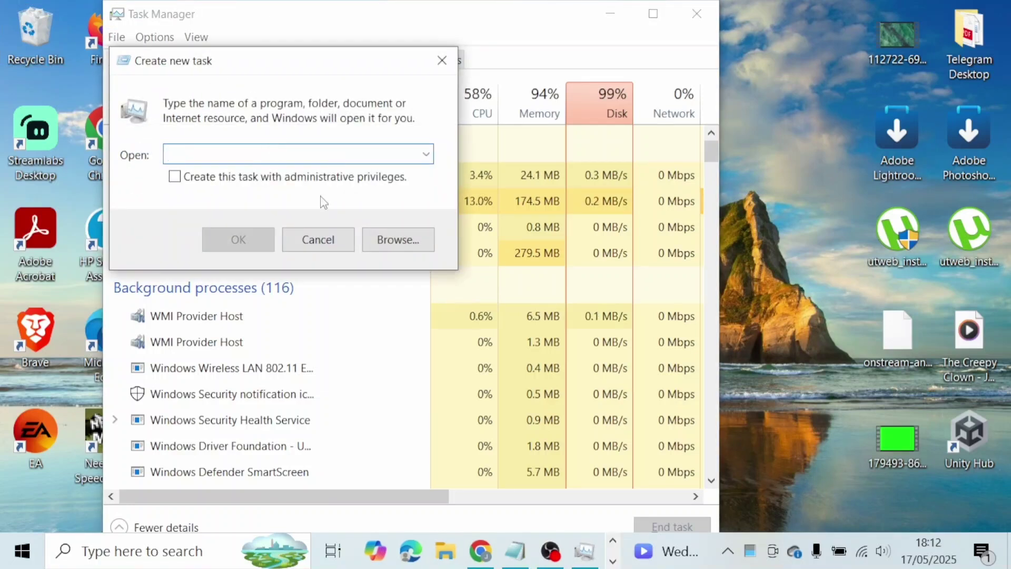
left_click(376, 239)
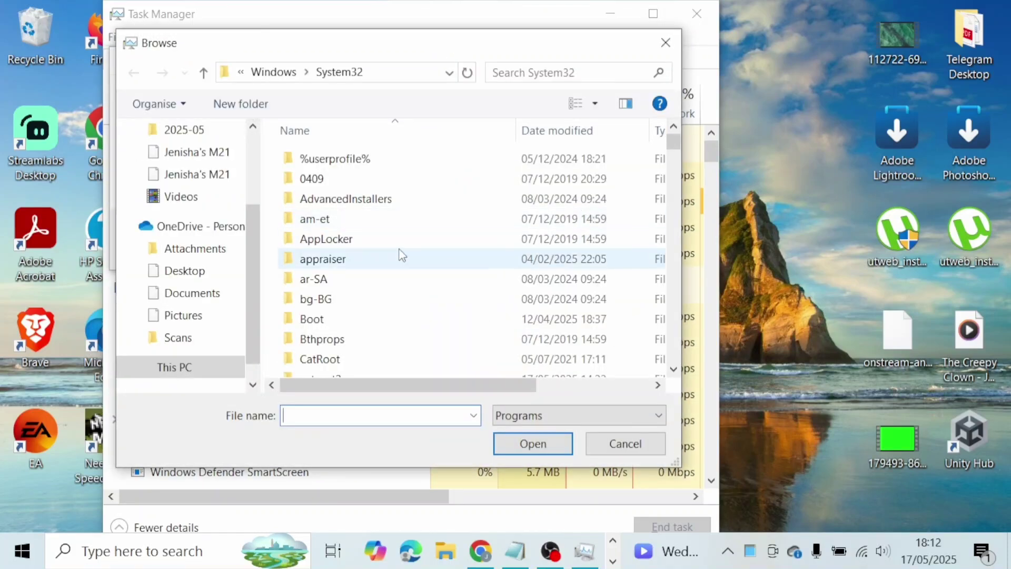
In the Browse window, navigate through This PC to C:\Windows\System32
left_click(217, 373)
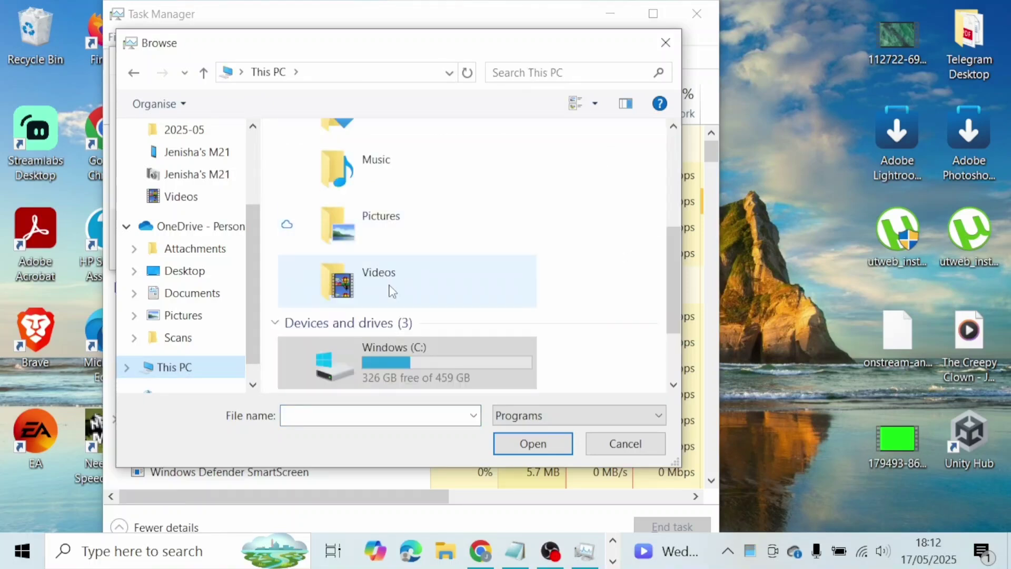
double_click(391, 367)
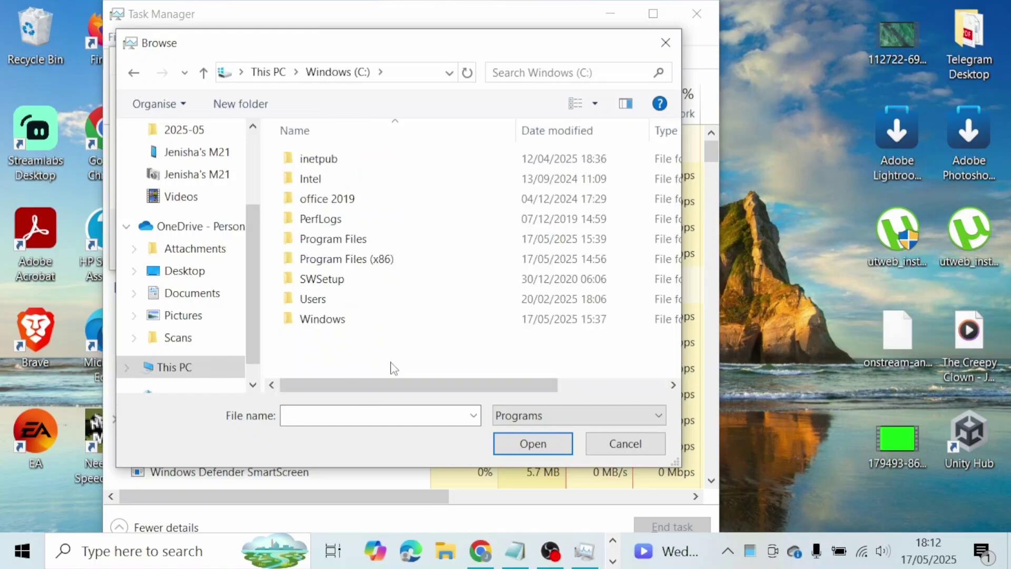
double_click(322, 319)
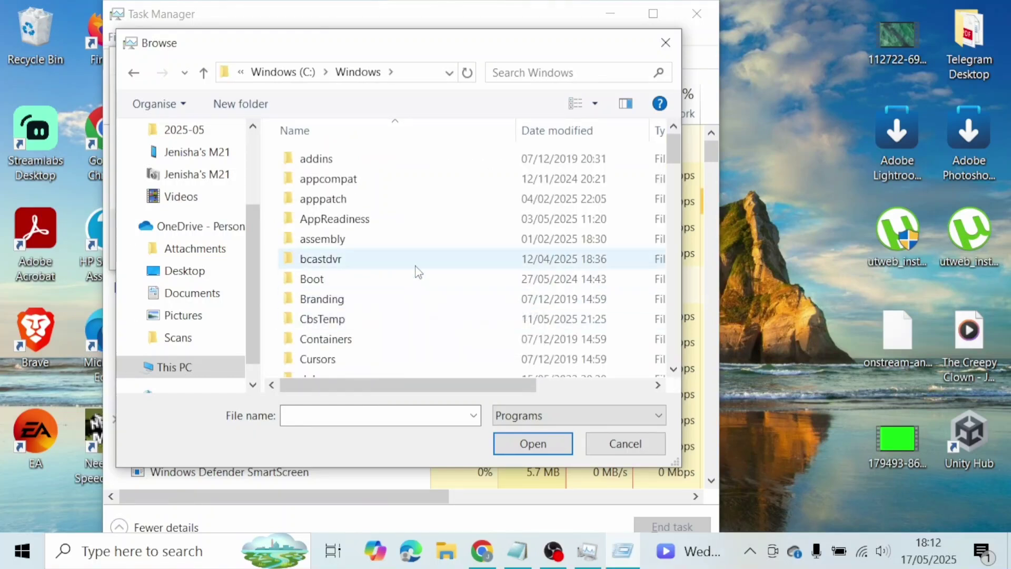
scroll(418, 271, "down", 15)
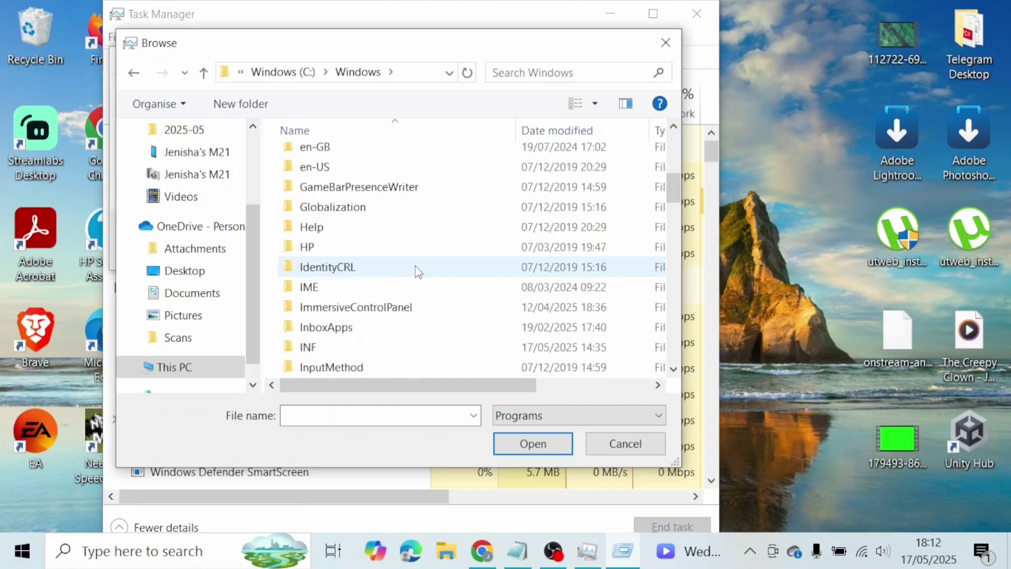
scroll(418, 271, "down", 5)
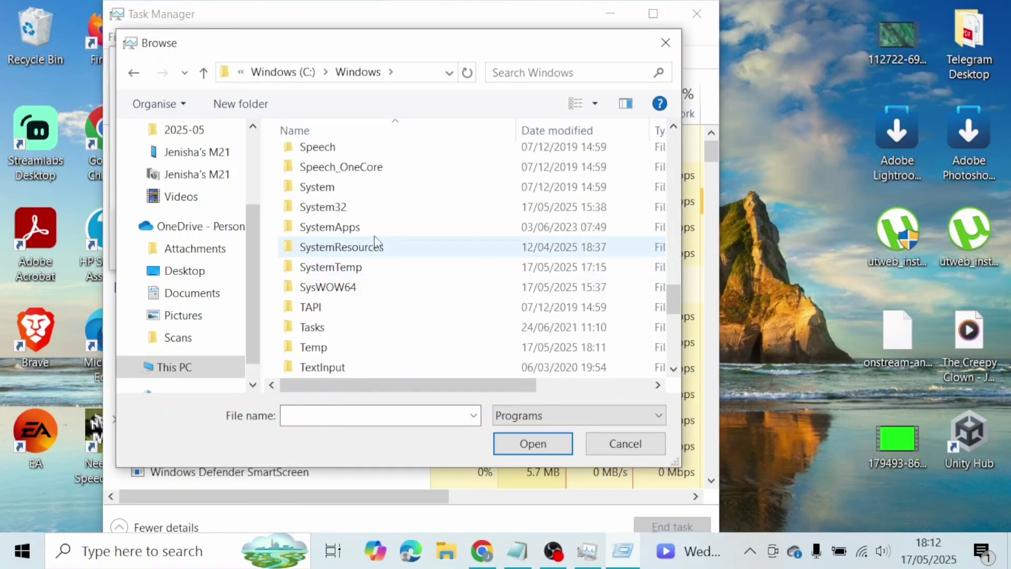
left_click(359, 213)
double_click(360, 213)
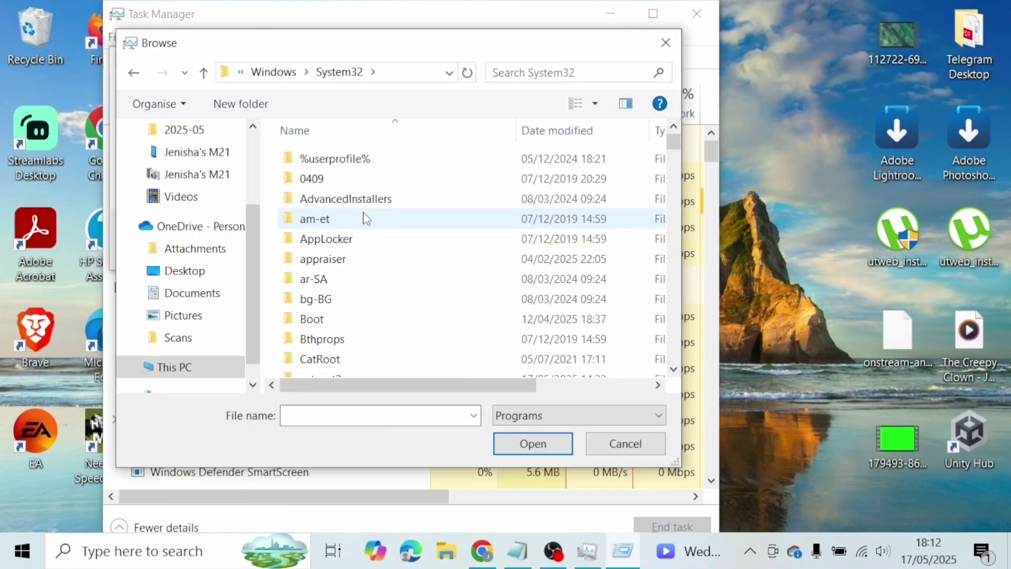
Choose cmd from System32 as the program and close the Create new task dialog
type("wimserv")
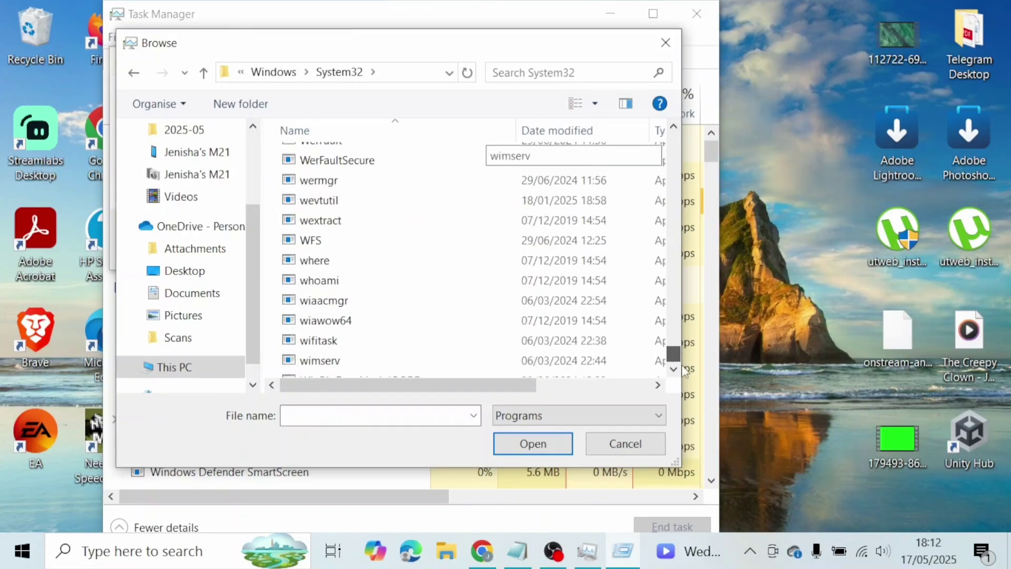
scroll(648, 332, "down", 12)
scroll(474, 248, "up", 7)
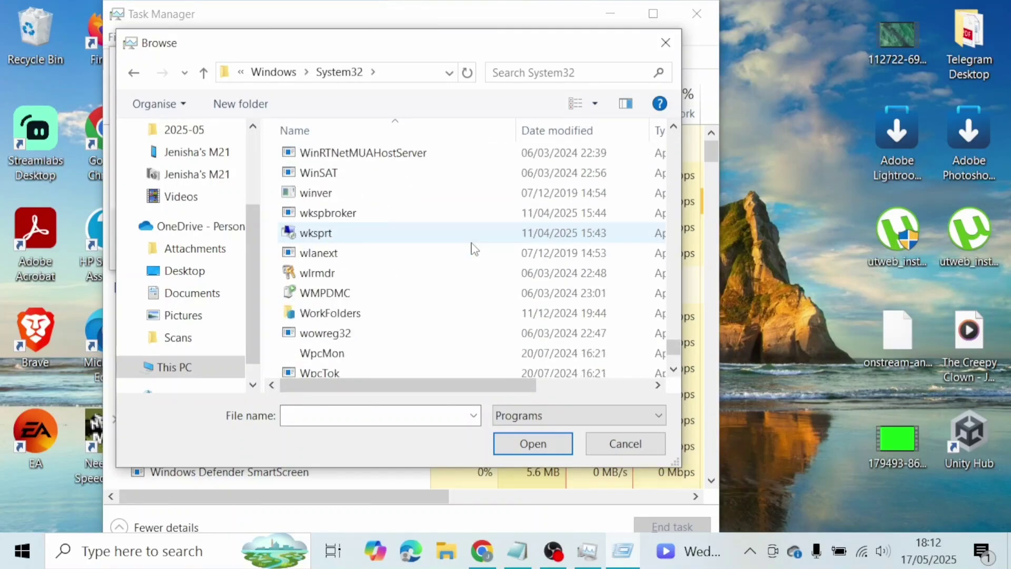
scroll(474, 248, "up", 15)
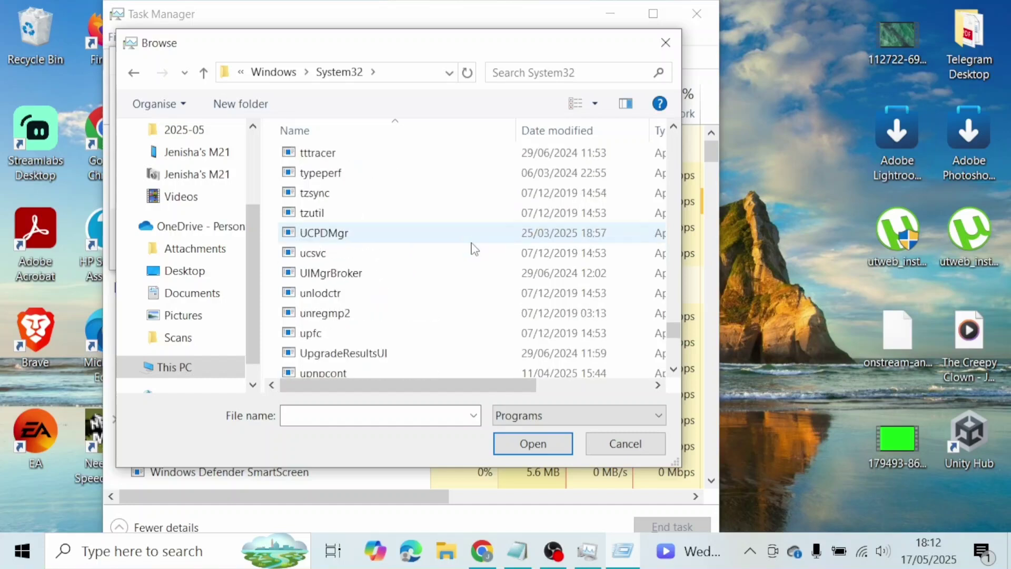
scroll(474, 248, "up", 20)
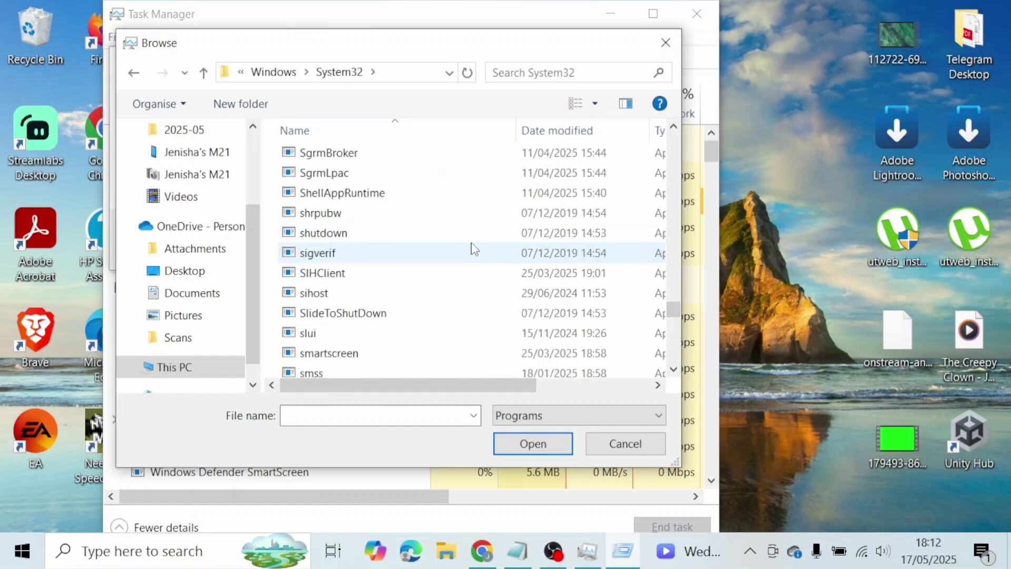
scroll(474, 248, "up", 15)
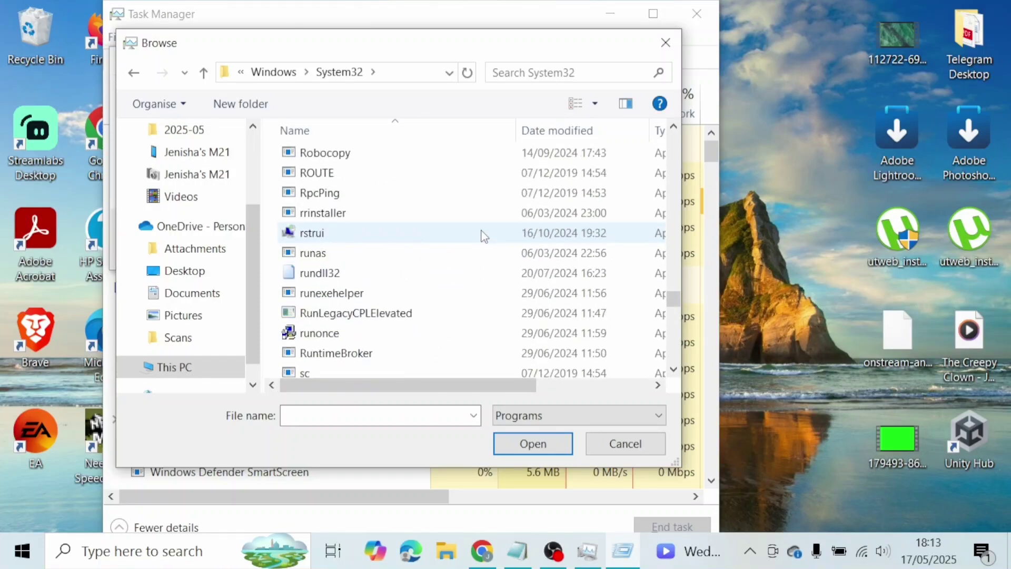
scroll(484, 237, "up", 15)
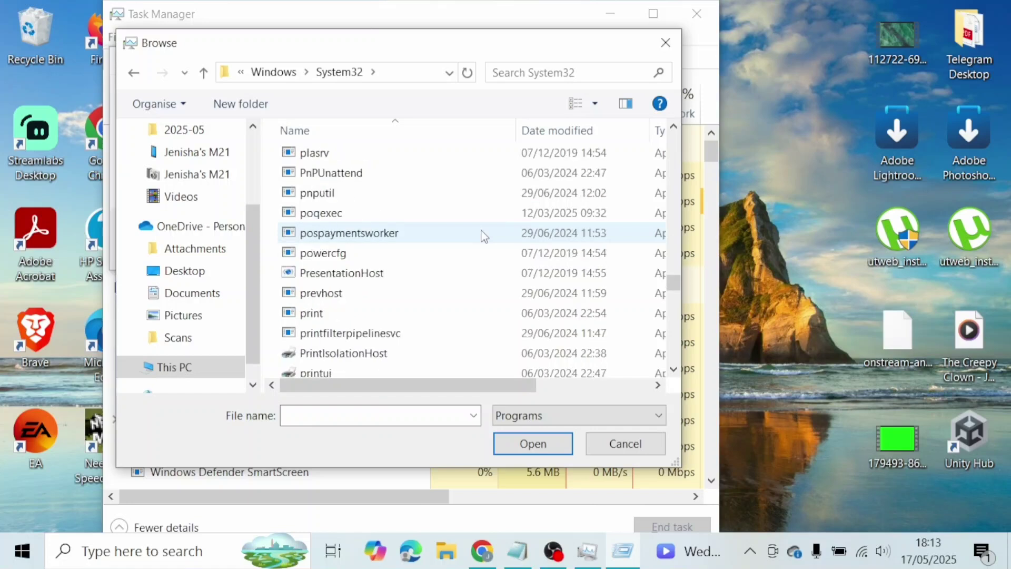
scroll(484, 237, "up", 15)
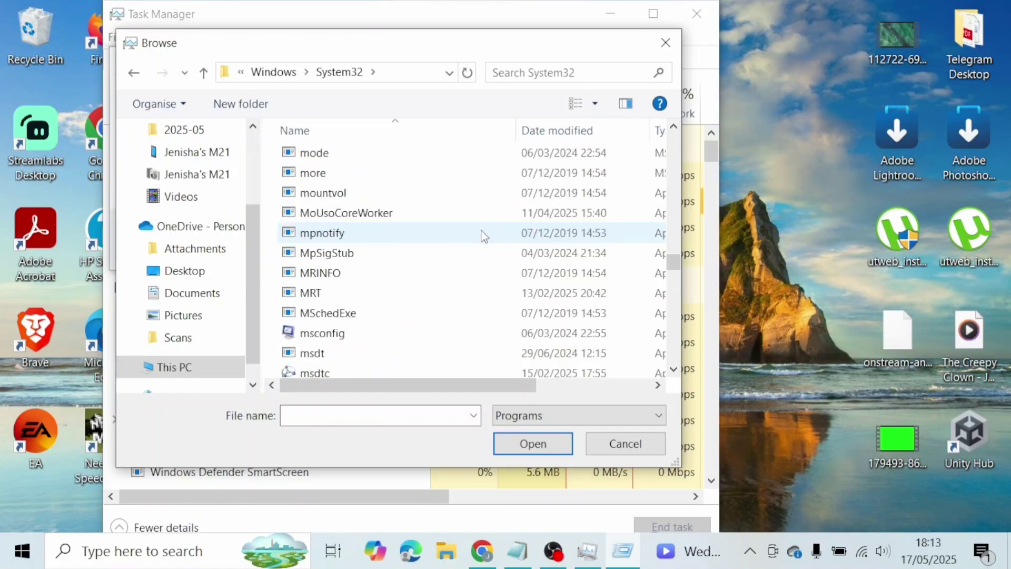
scroll(484, 237, "up", 15)
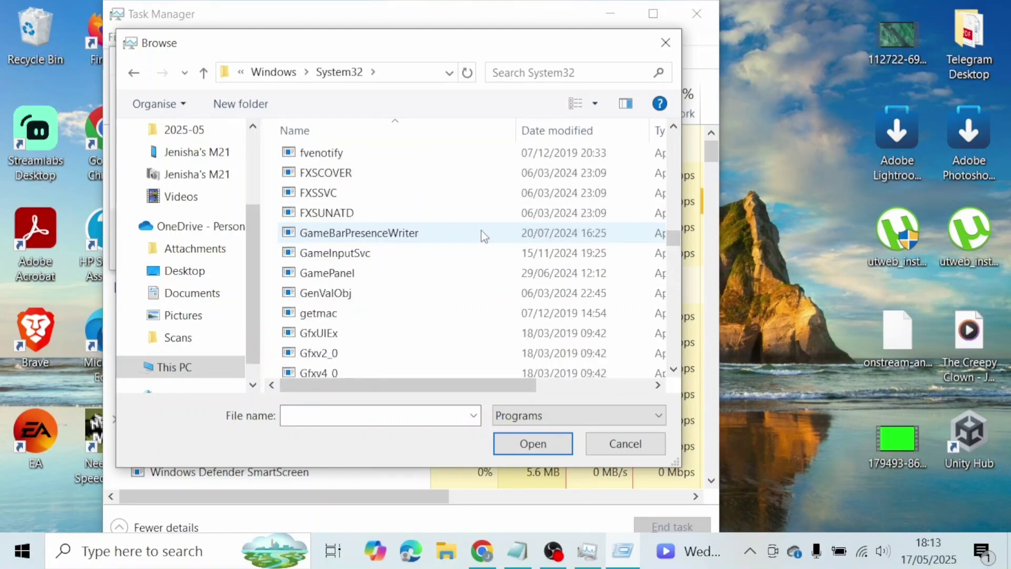
scroll(483, 237, "up", 8)
scroll(483, 236, "up", 3)
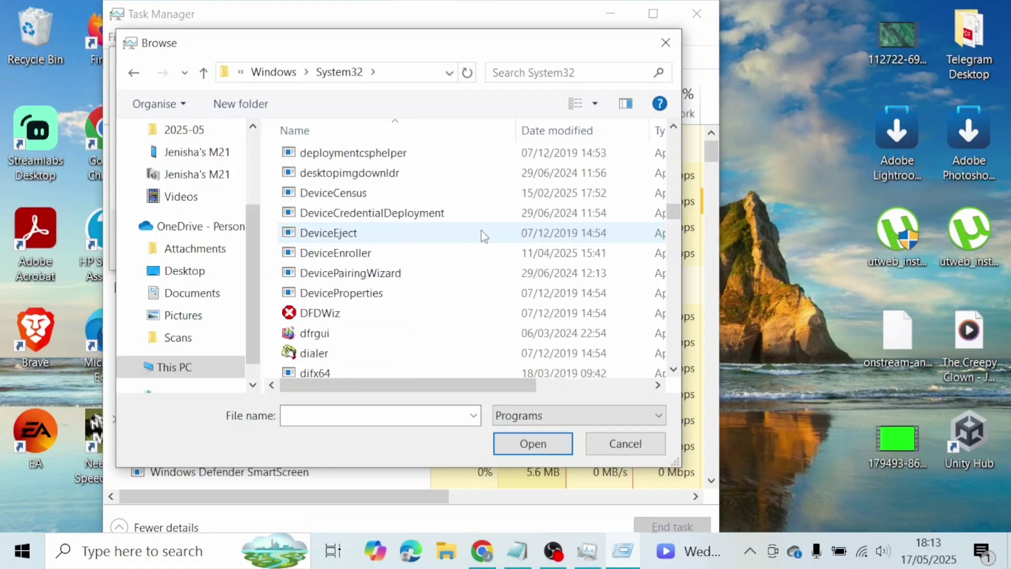
scroll(411, 234, "up", 7)
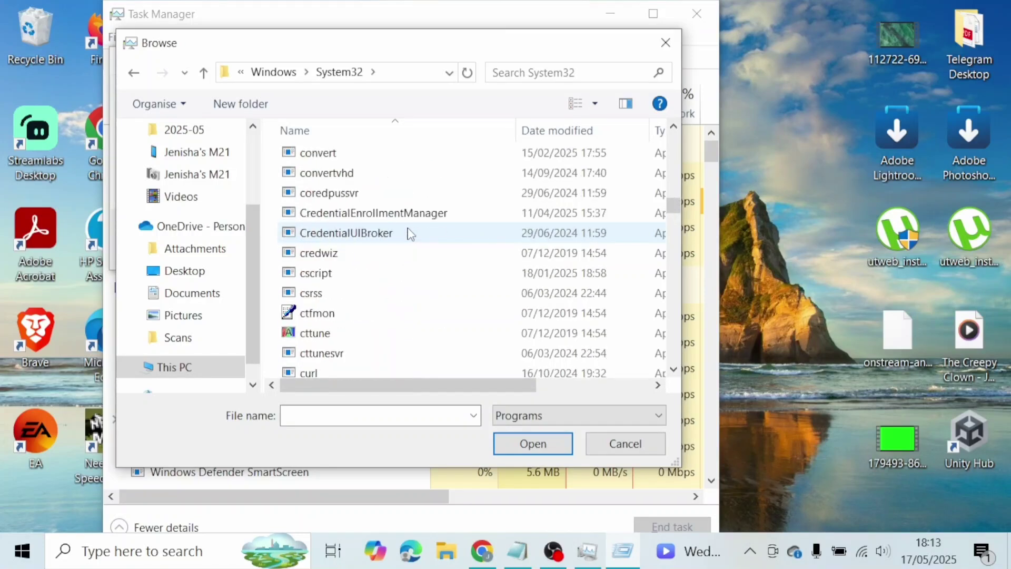
scroll(307, 201, "up", 2)
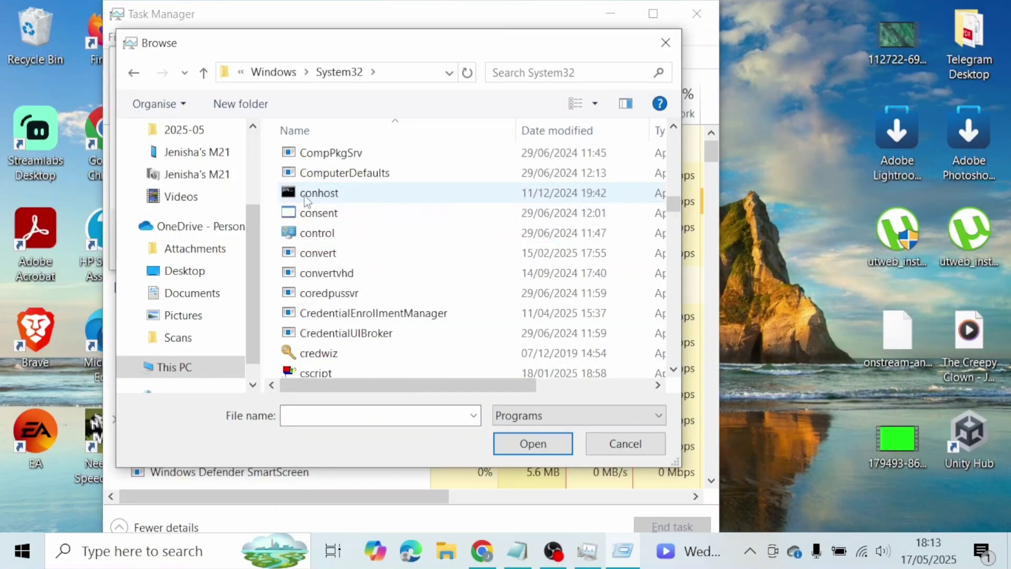
scroll(307, 197, "up", 4)
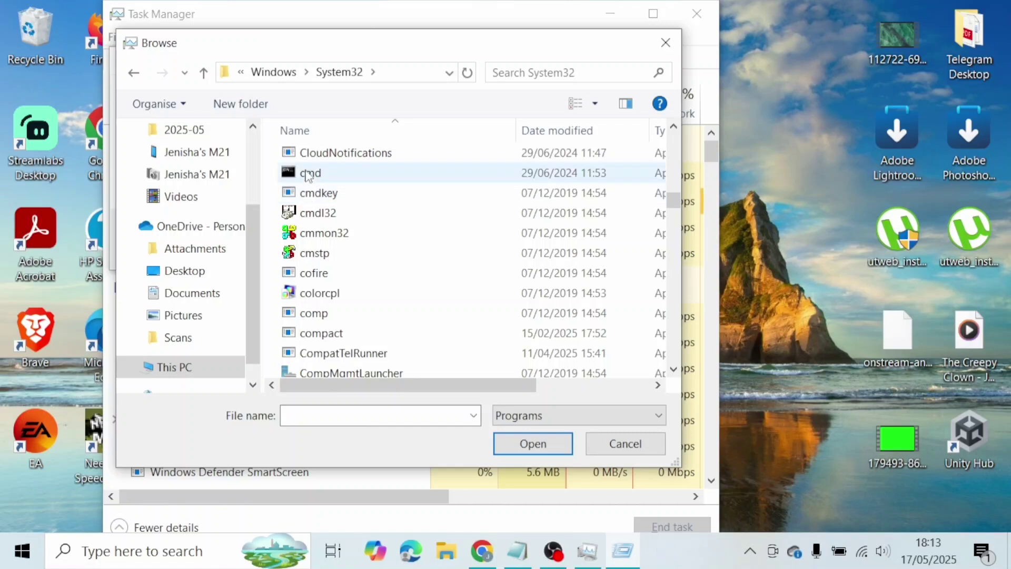
left_click(309, 174)
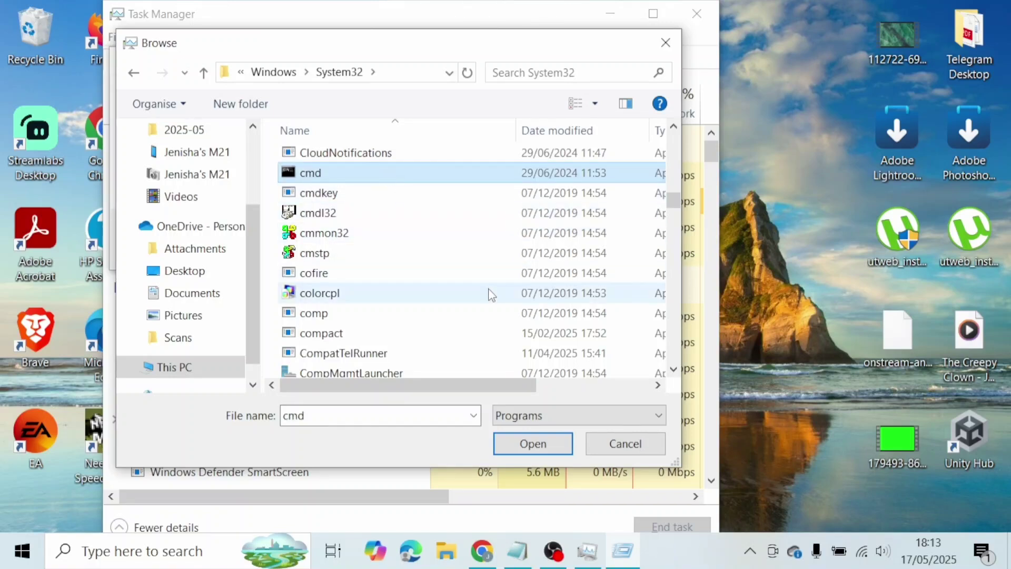
left_click(532, 444)
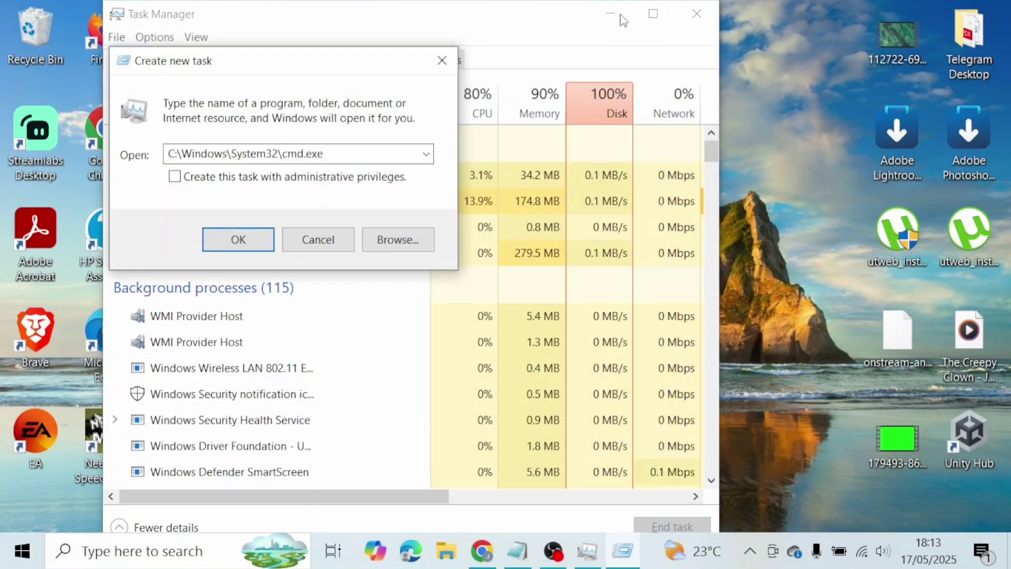
left_click(442, 60)
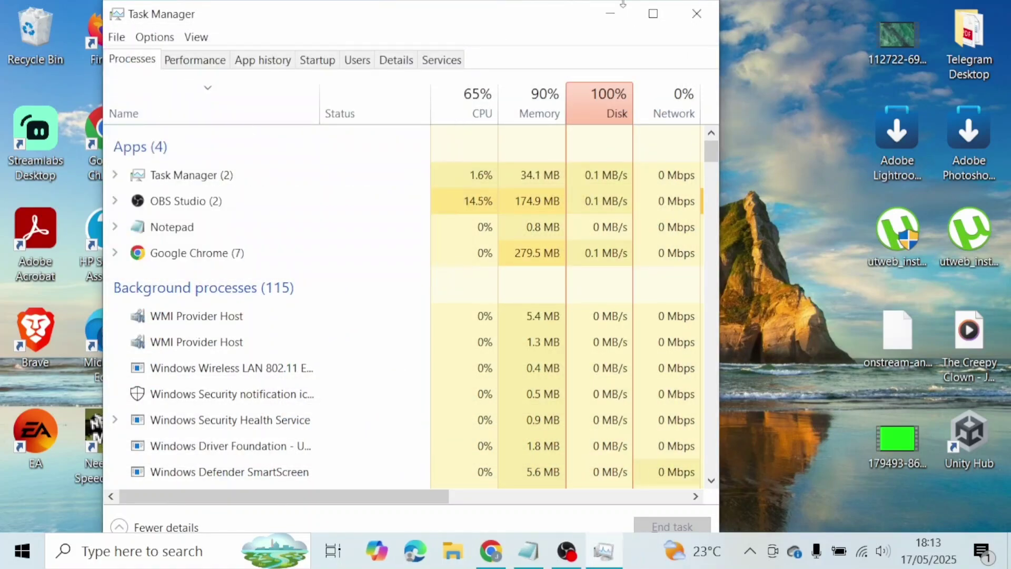
Minimise Task Manager and move the Command Prompt window up, ready for typing
left_click(612, 14)
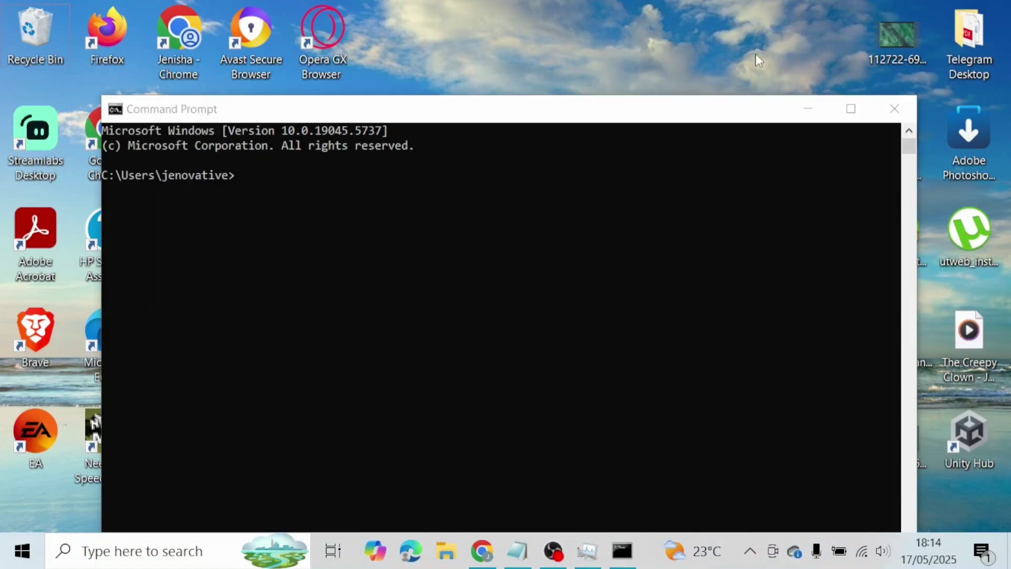
left_click(501, 119)
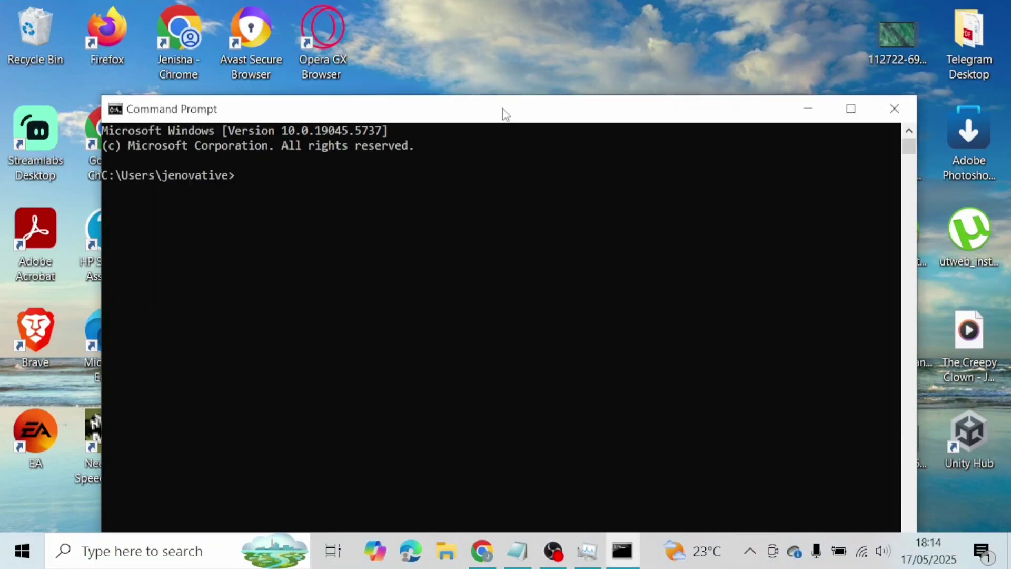
left_click_drag(503, 111, 508, 48)
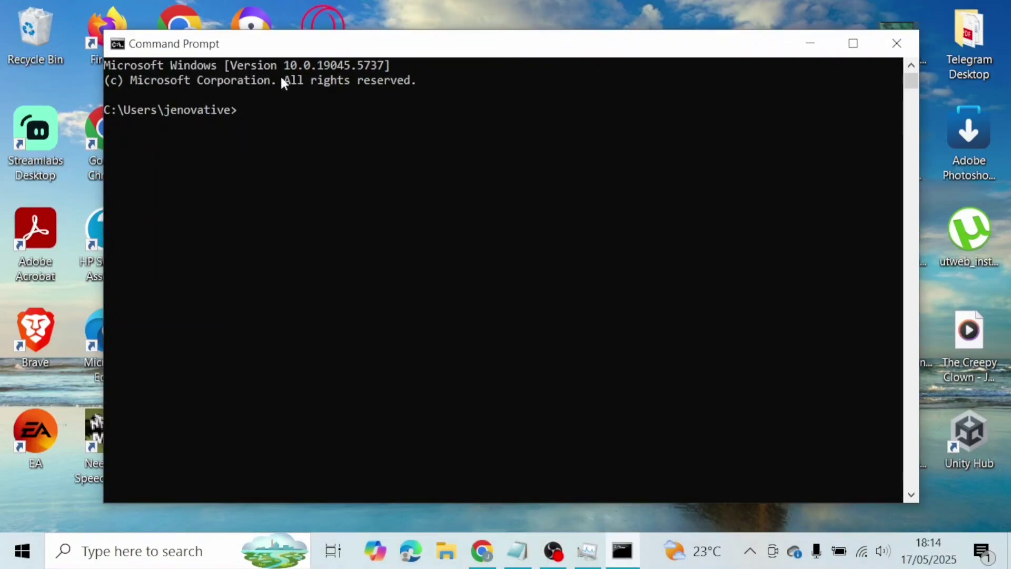
left_click(275, 110)
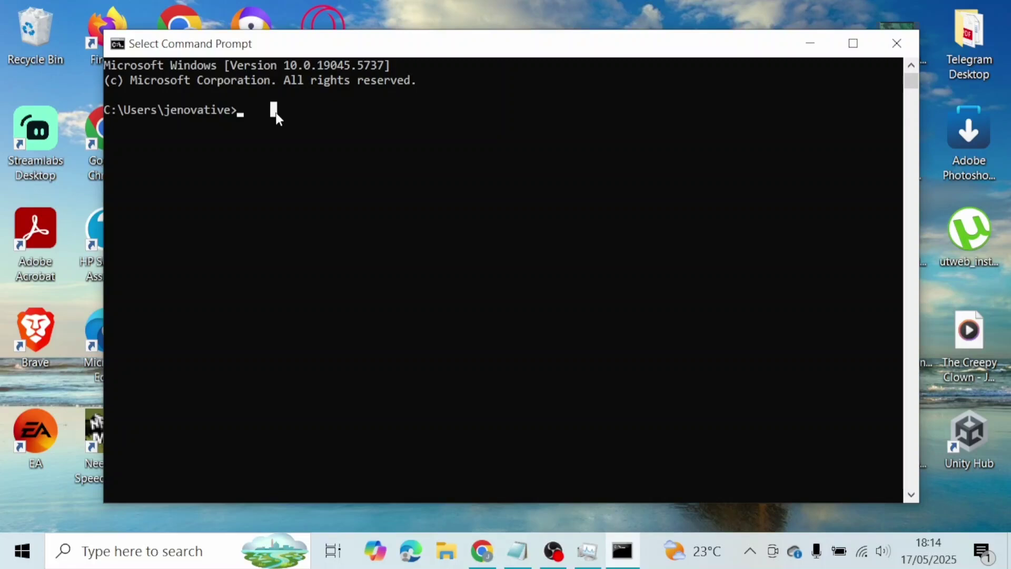
Run netsh winsock reset in Command Prompt
type("netsh")
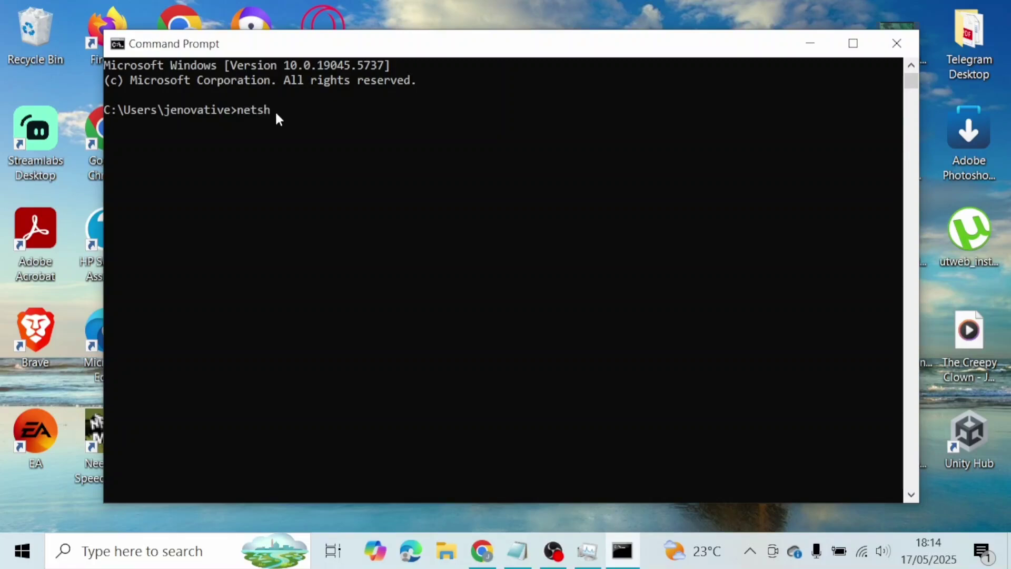
type(" winsock resey")
key("BackSpace")
type("t")
key("Return")
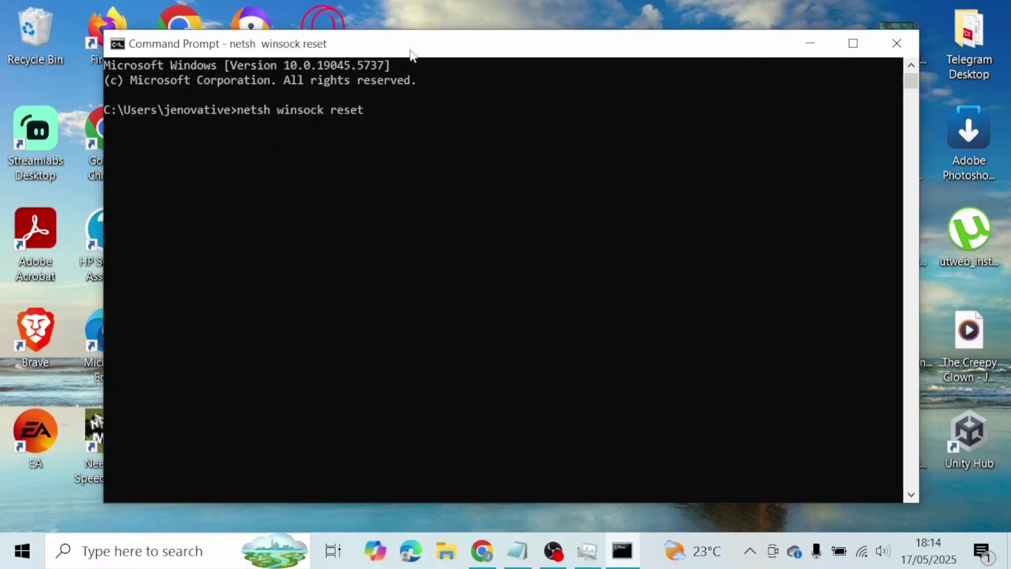
left_click(450, 3)
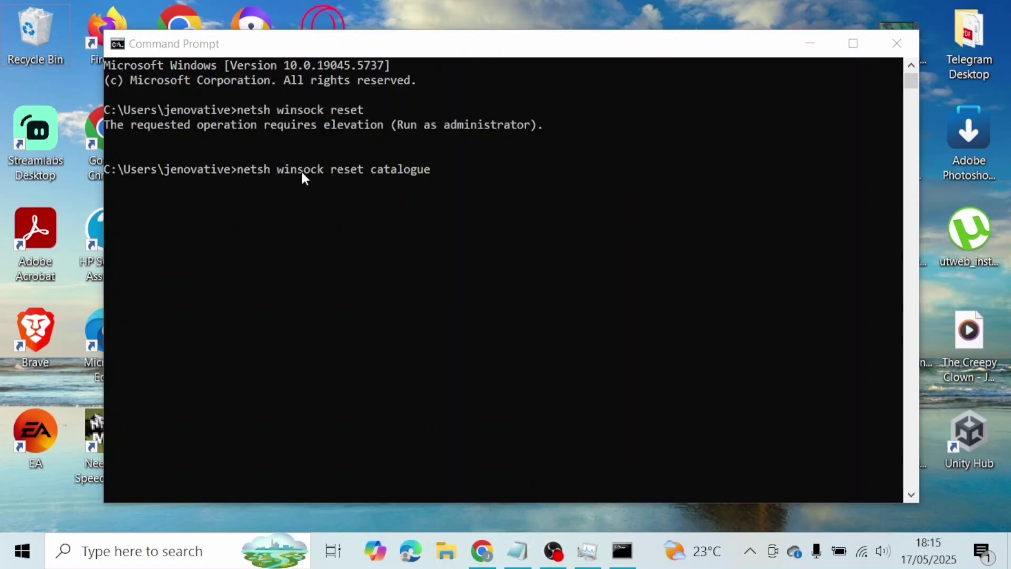
left_click(445, 172)
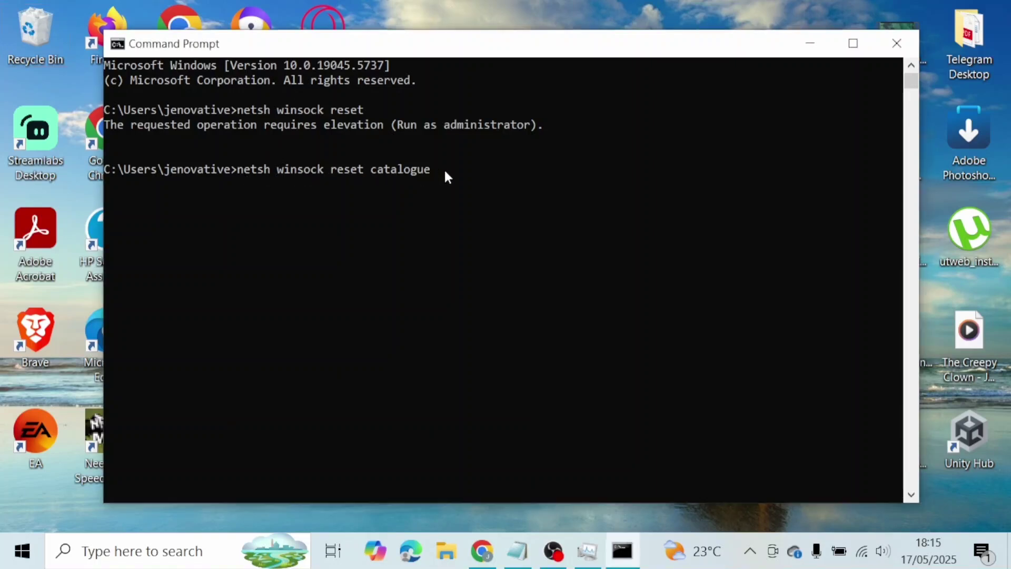
key("Return")
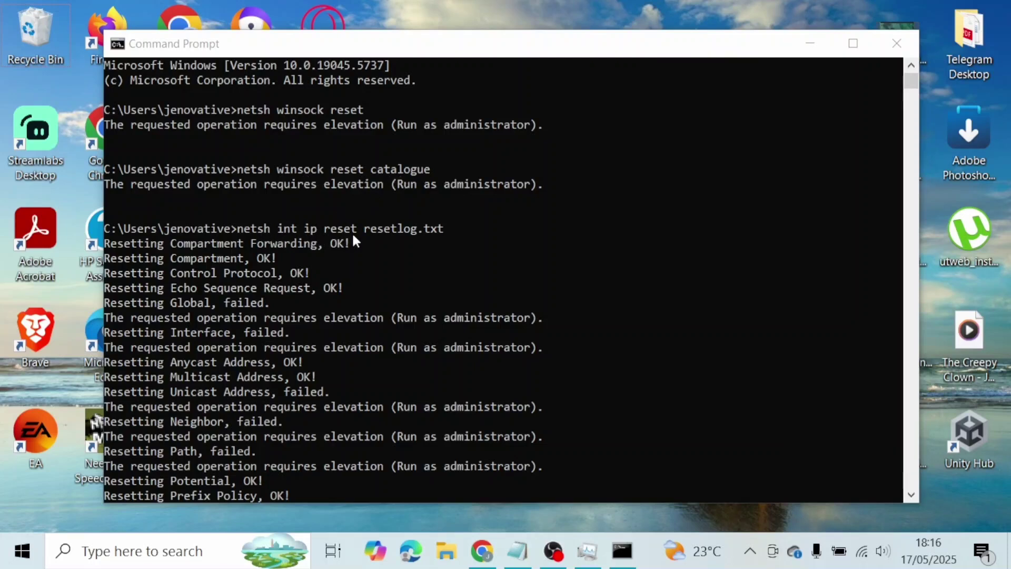
Highlight the netsh int ip reset resetlog.txt command and review its output
left_click(442, 240)
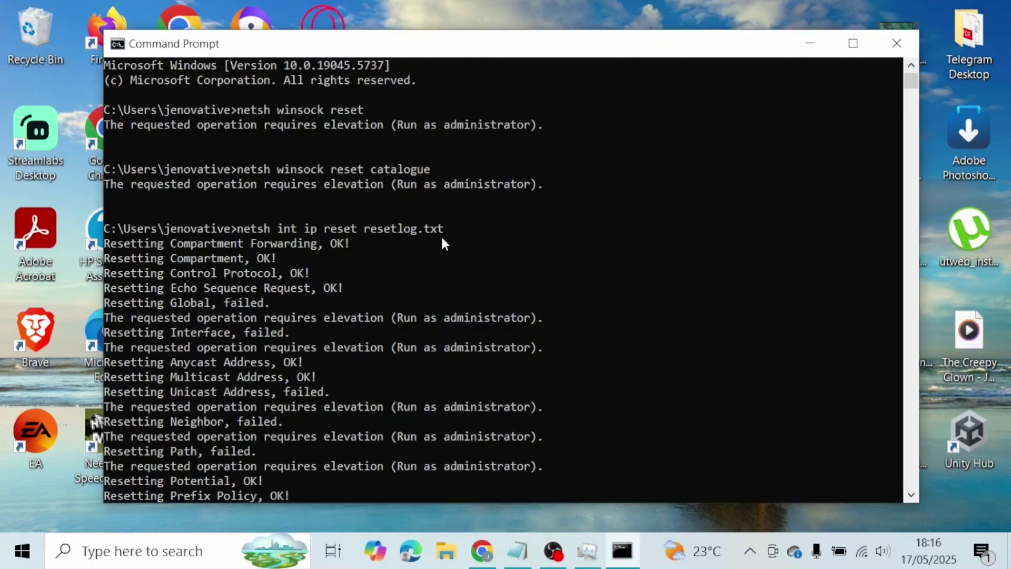
left_click_drag(440, 234, 433, 232)
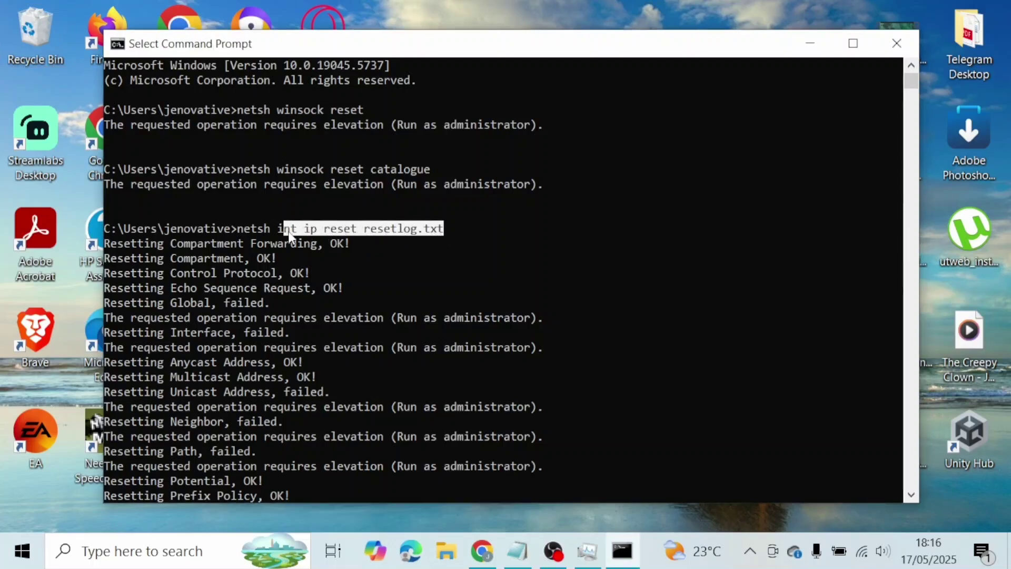
left_click_drag(288, 233, 237, 230)
left_click(236, 230)
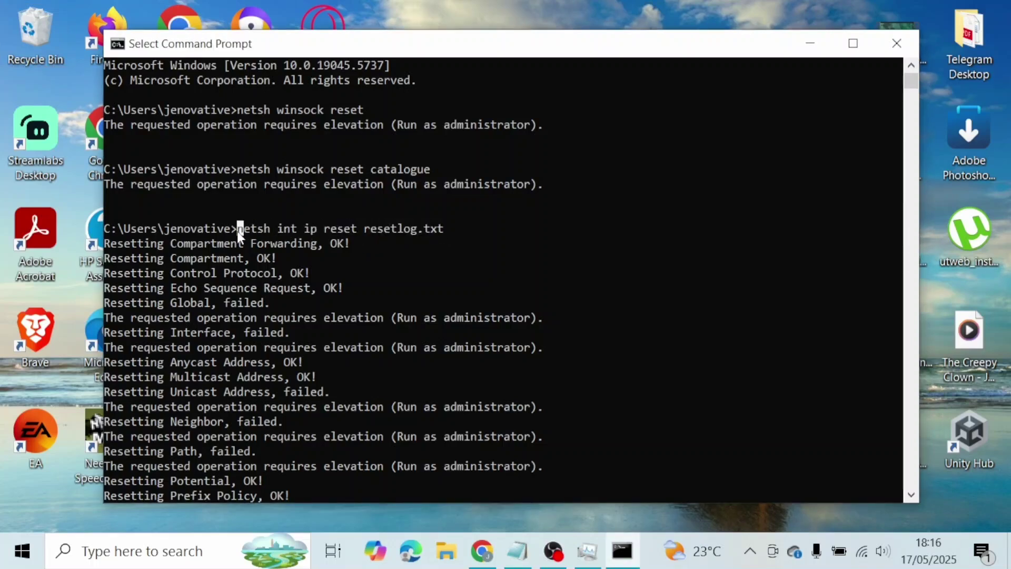
scroll(328, 236, "down", 15)
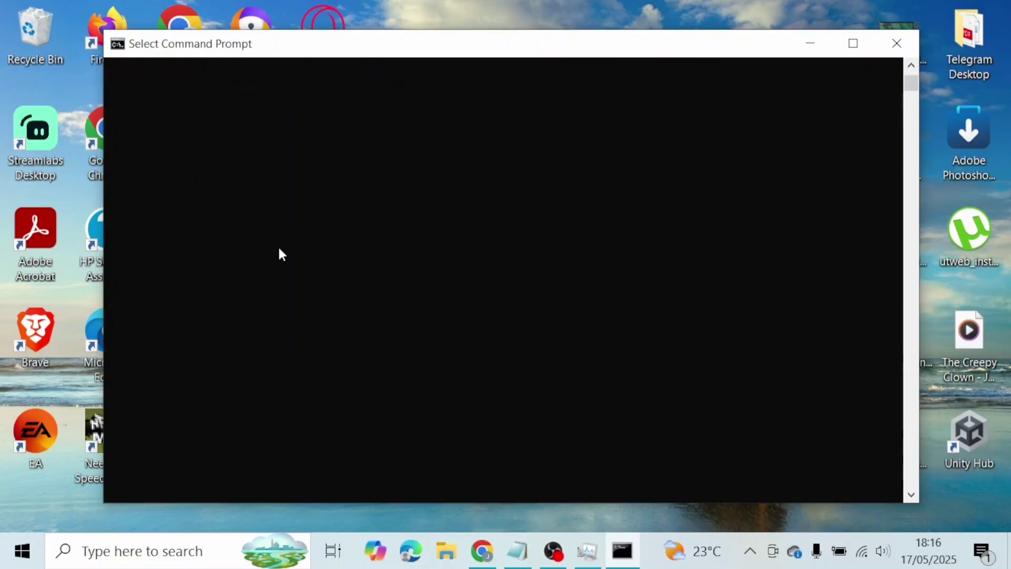
scroll(282, 255, "up", 8)
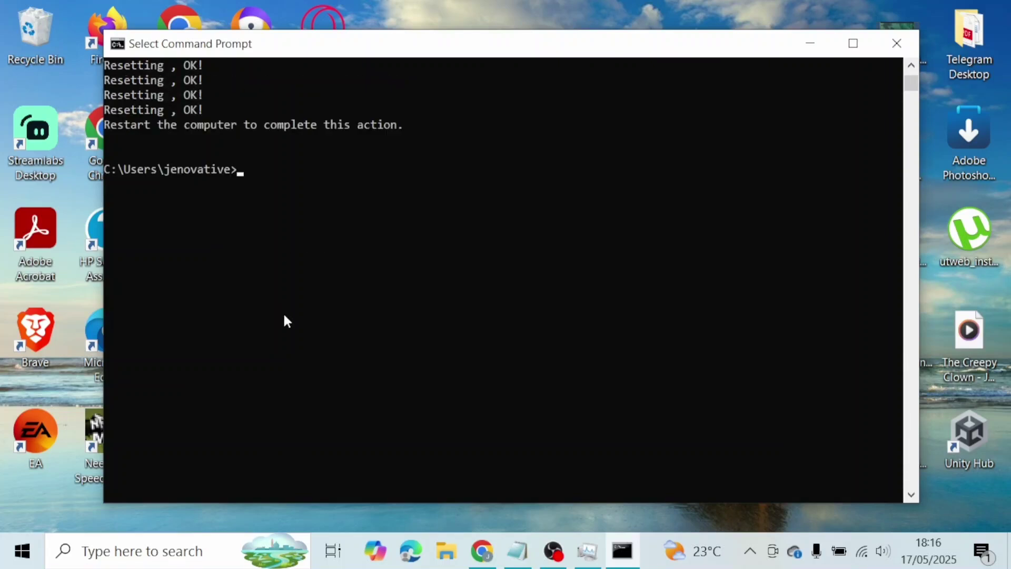
left_click(253, 215)
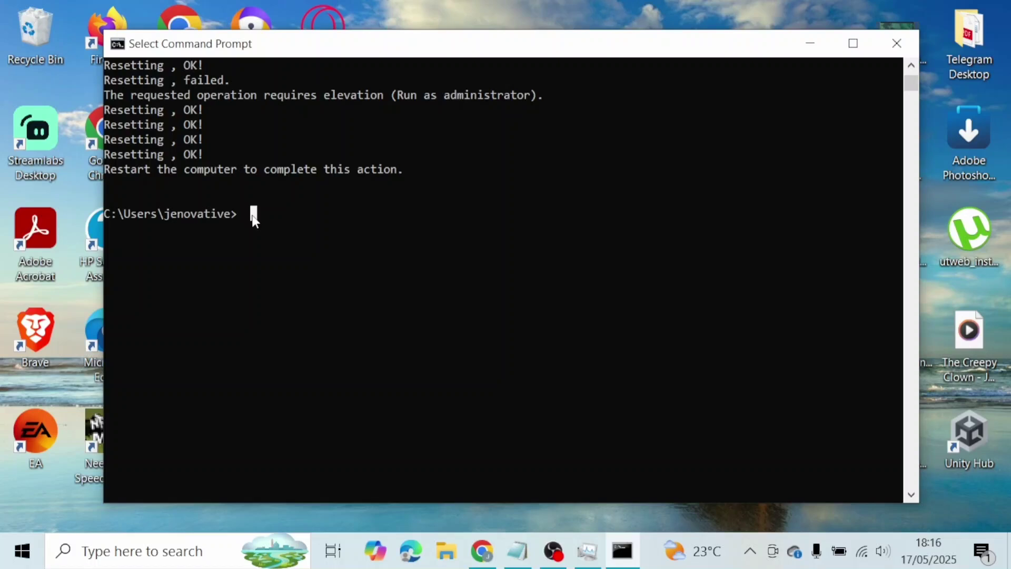
Enter ipconfig /flushdns to clear the DNS resolver cache
type("ipcon")
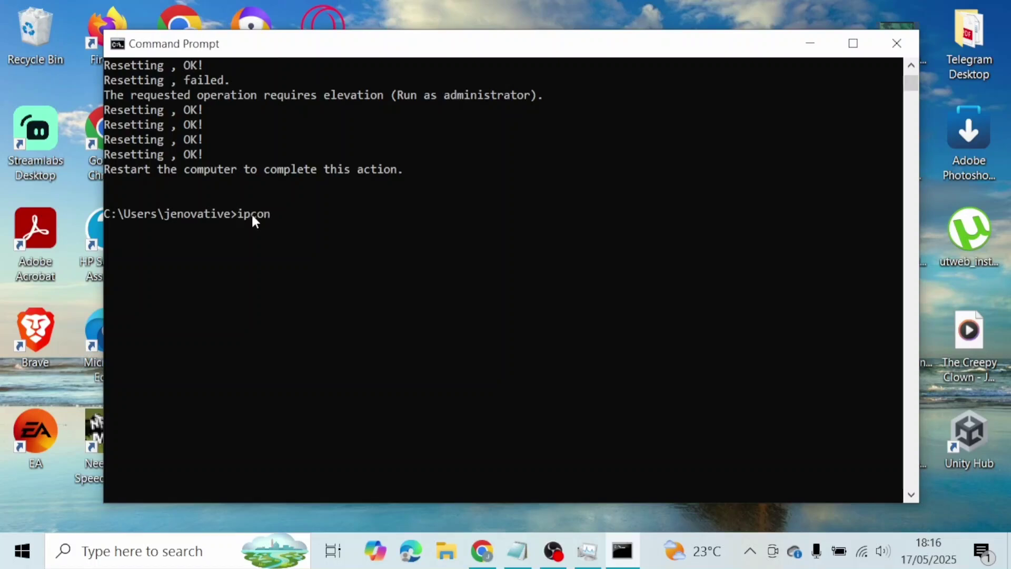
type("fig /flu")
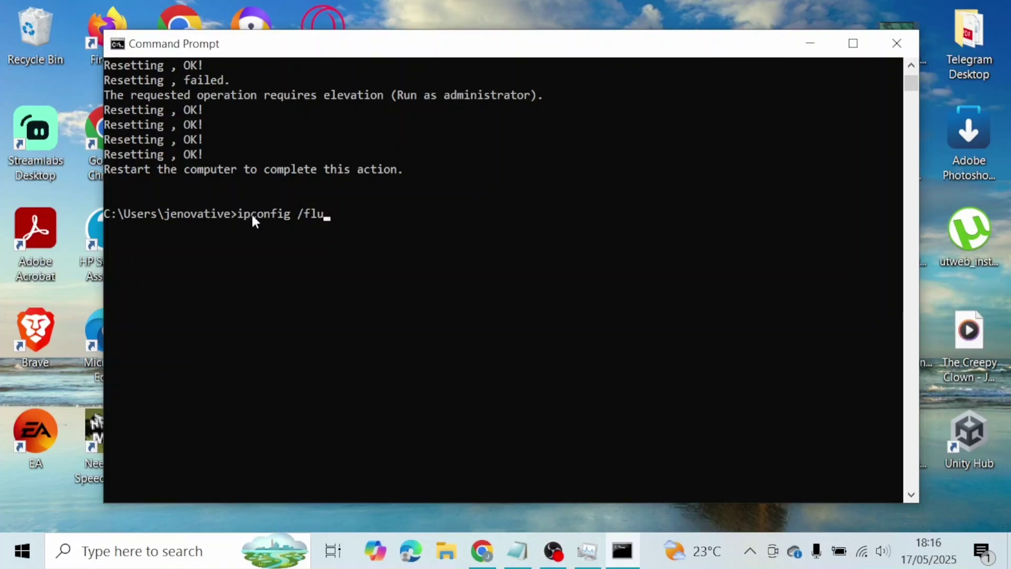
type("shdns")
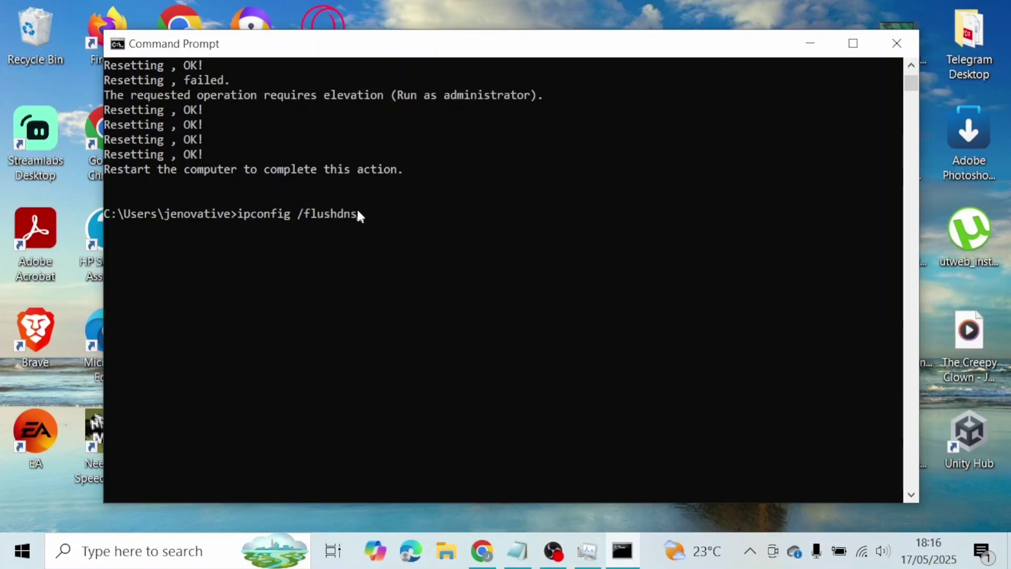
left_click_drag(358, 212, 239, 213)
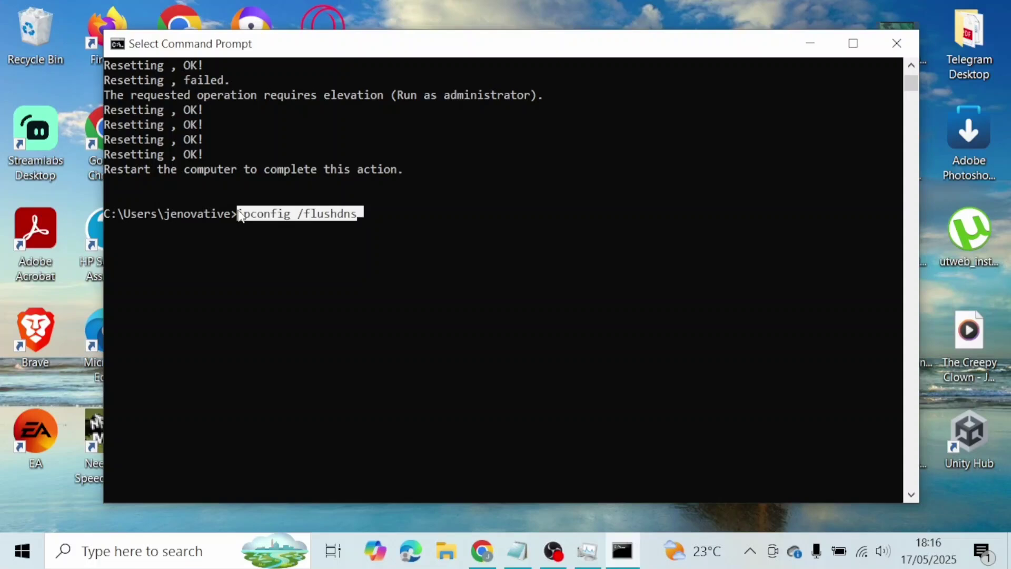
left_click(373, 213)
right_click(375, 213)
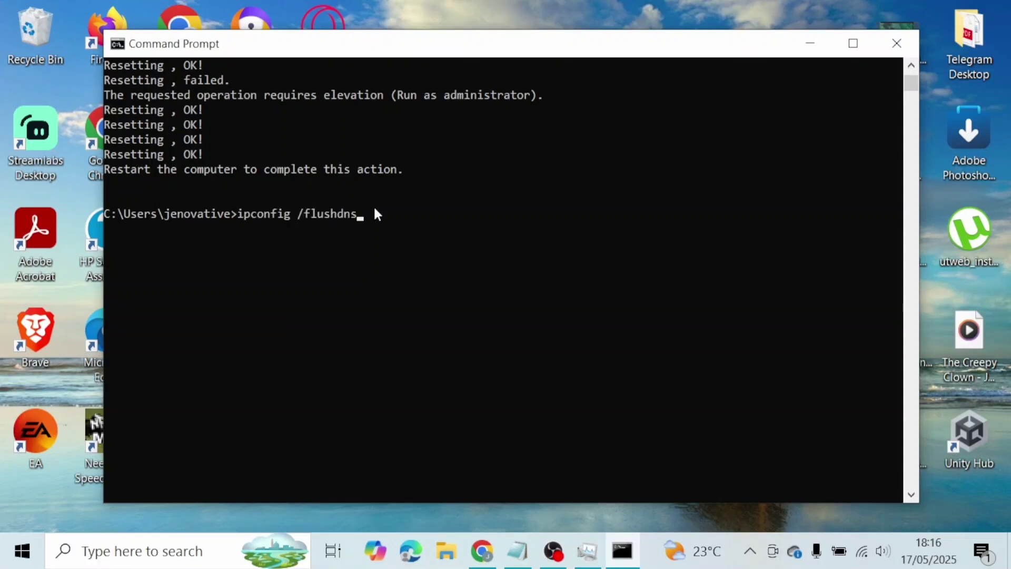
left_click(409, 28)
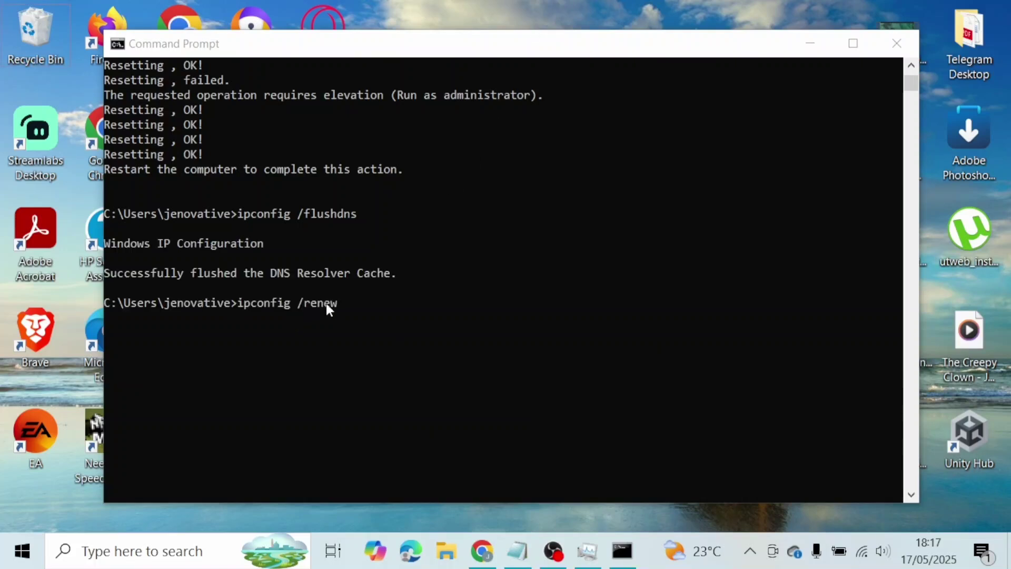
Run ipconfig /renew, then close Command Prompt with exit
left_click(339, 303)
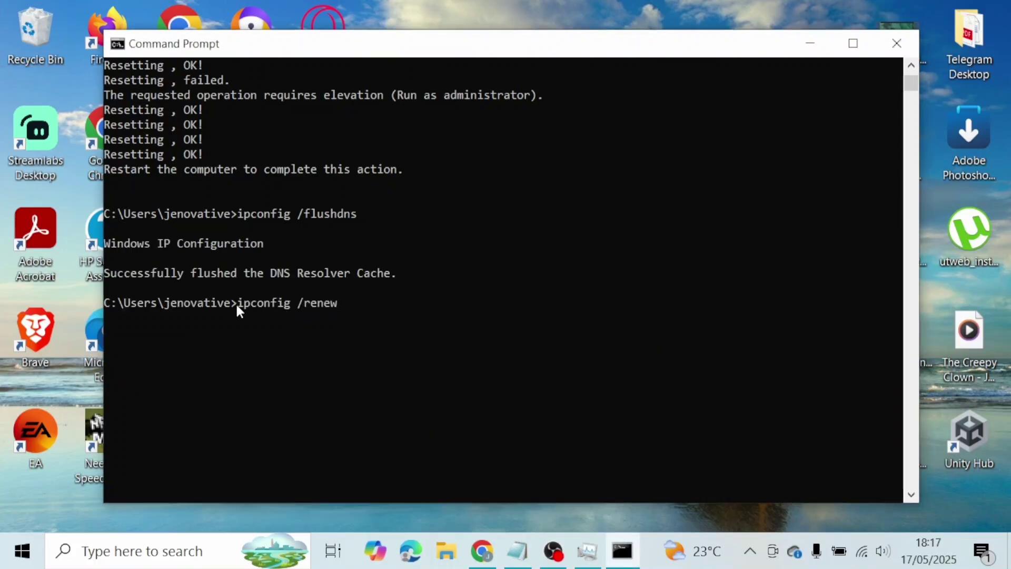
left_click_drag(235, 302, 350, 304)
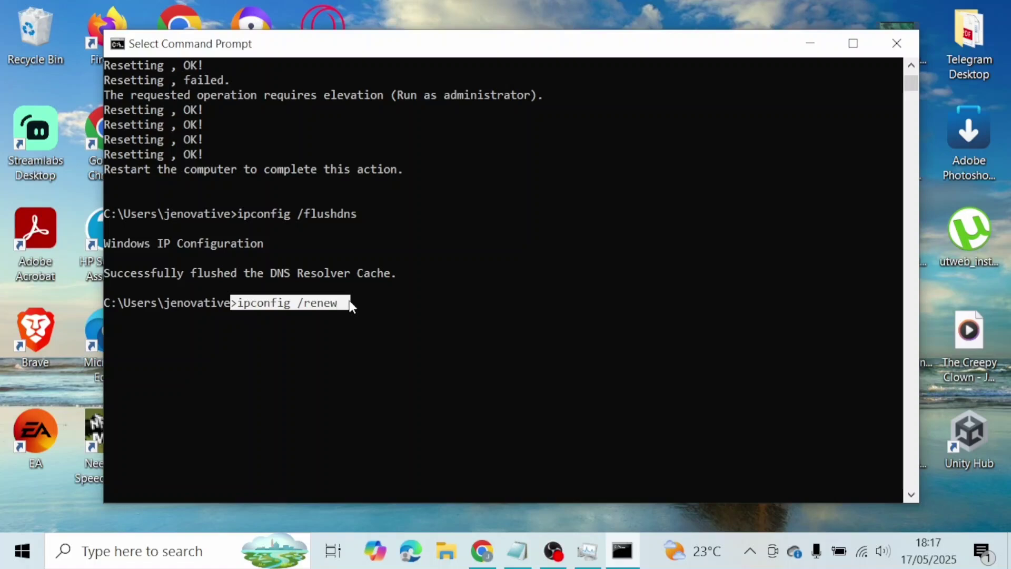
key("ctrl+c")
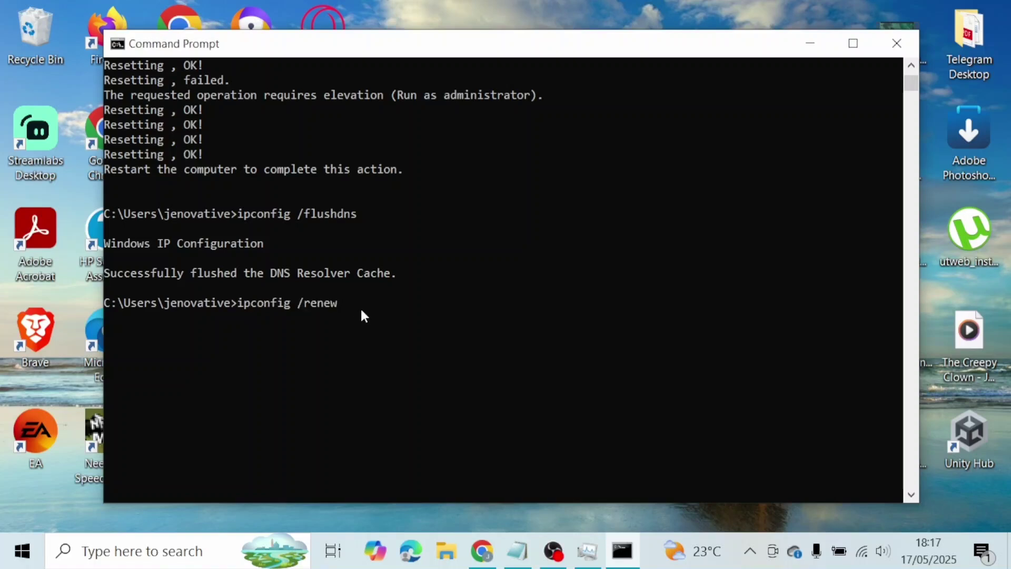
key("Return")
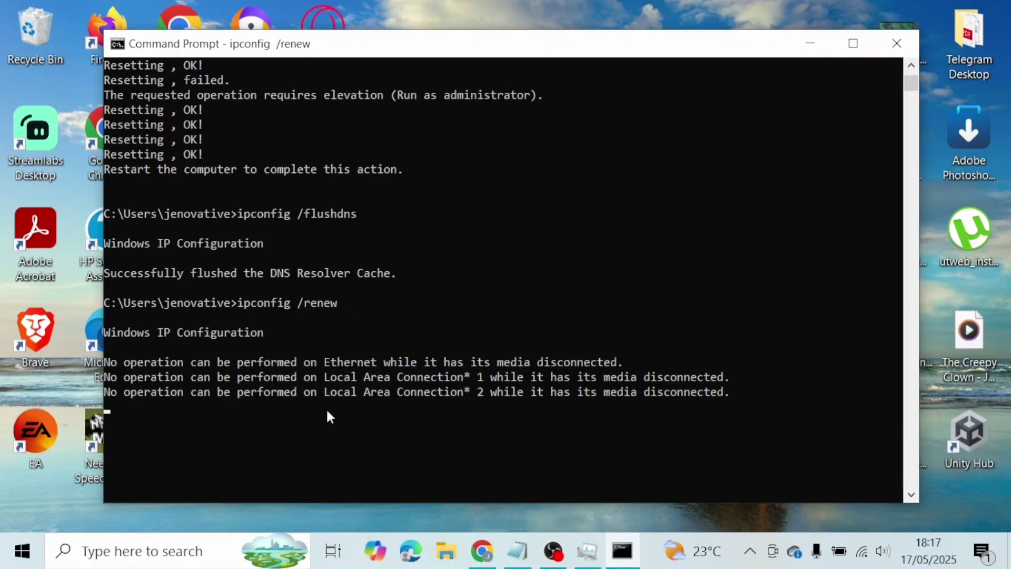
type("exit")
key("Return")
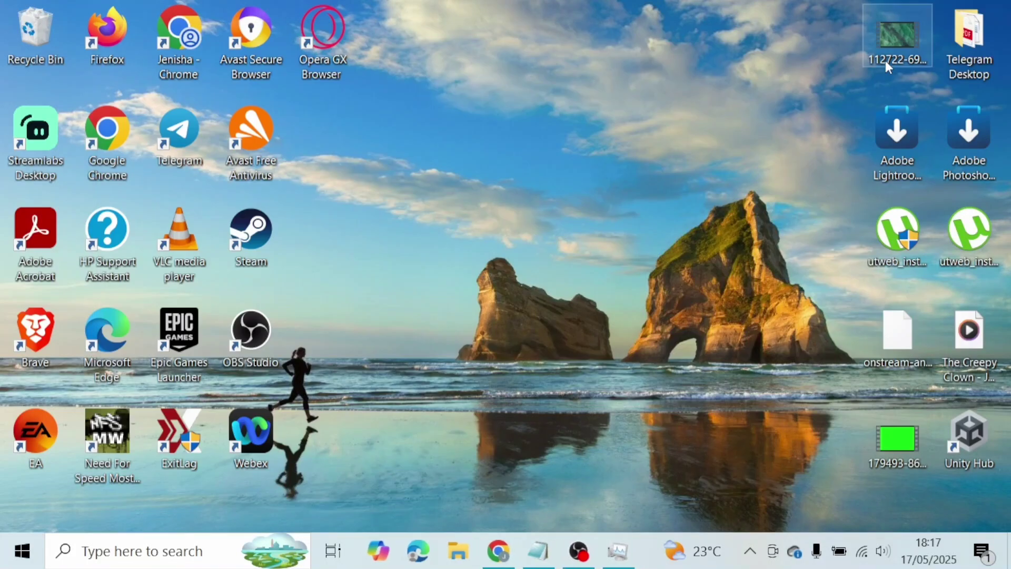
Search Windows for 'service' and open the Services console
left_click(181, 558)
type("services")
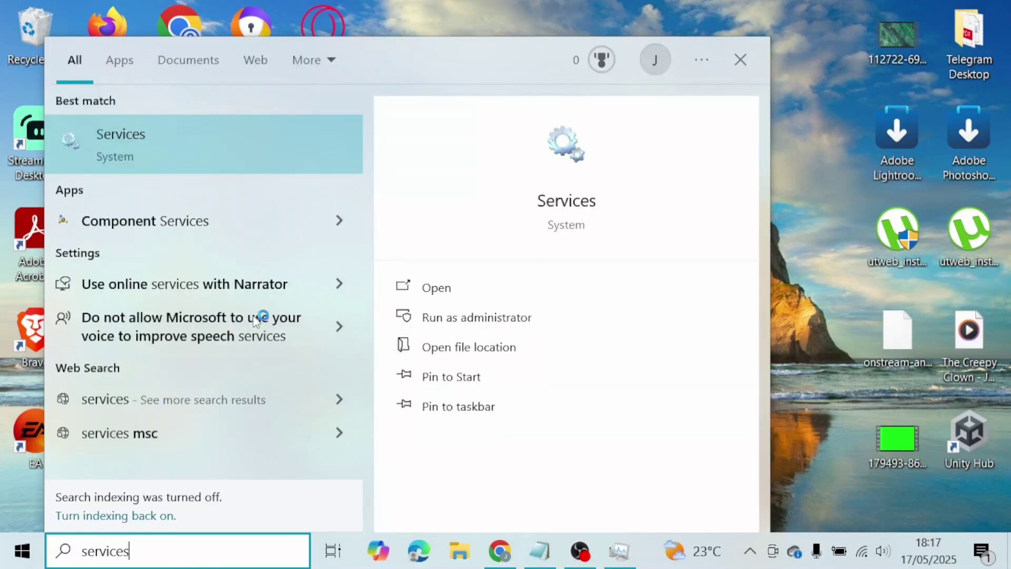
left_click(406, 301)
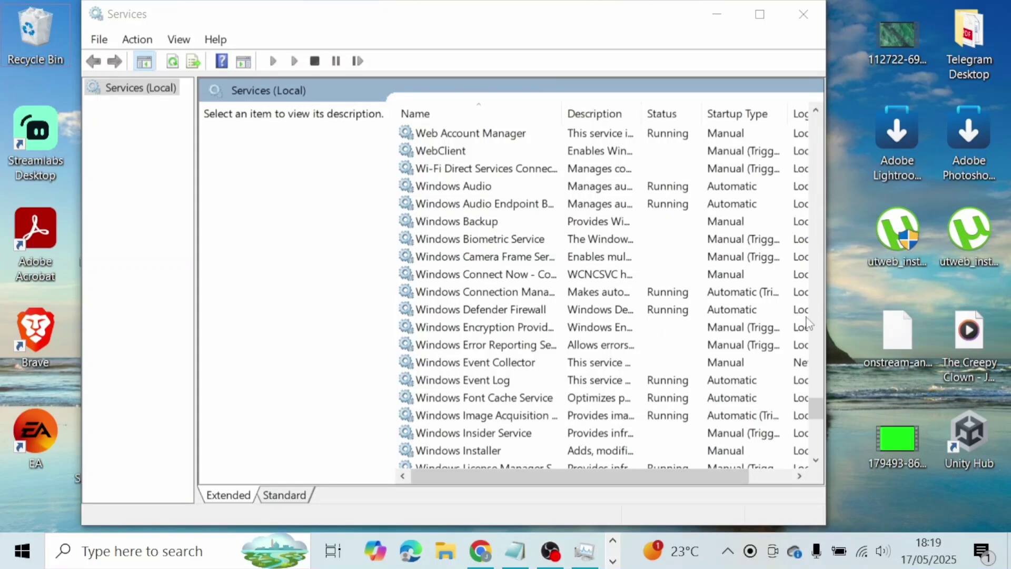
Set the Windows Update service's startup type to Automatic in its Properties
left_click_drag(816, 408, 816, 435)
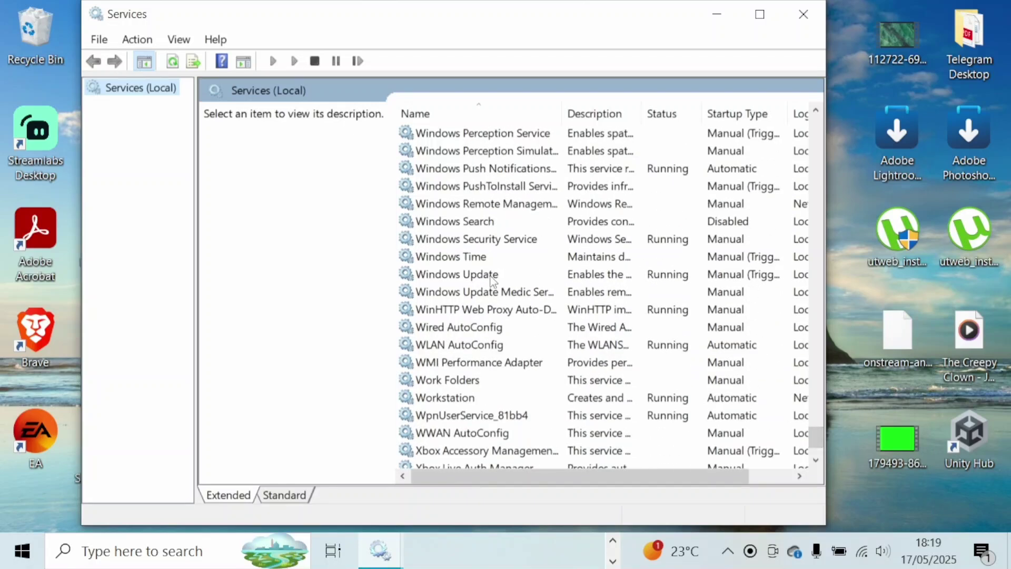
left_click(473, 271)
right_click(473, 270)
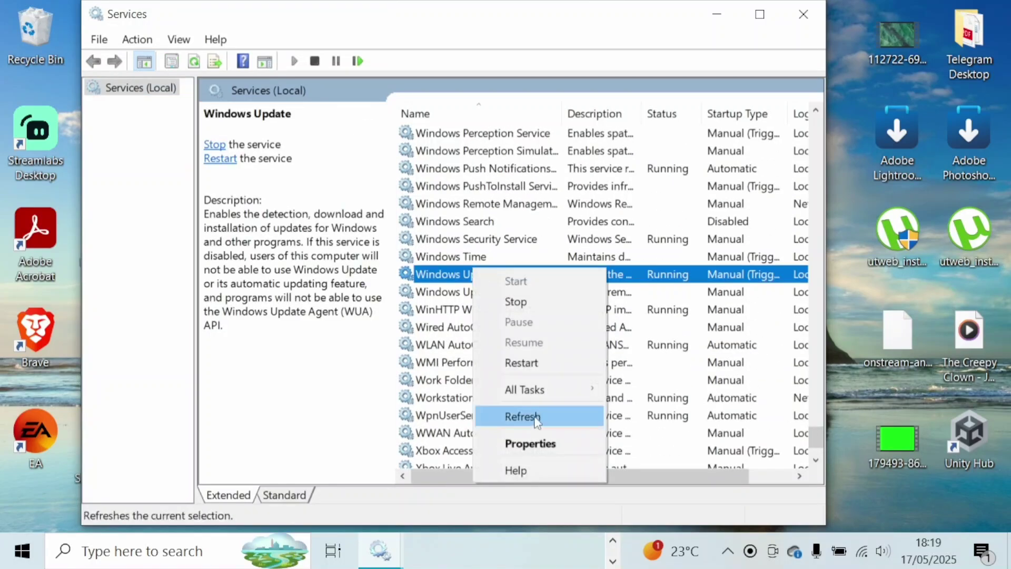
left_click(535, 444)
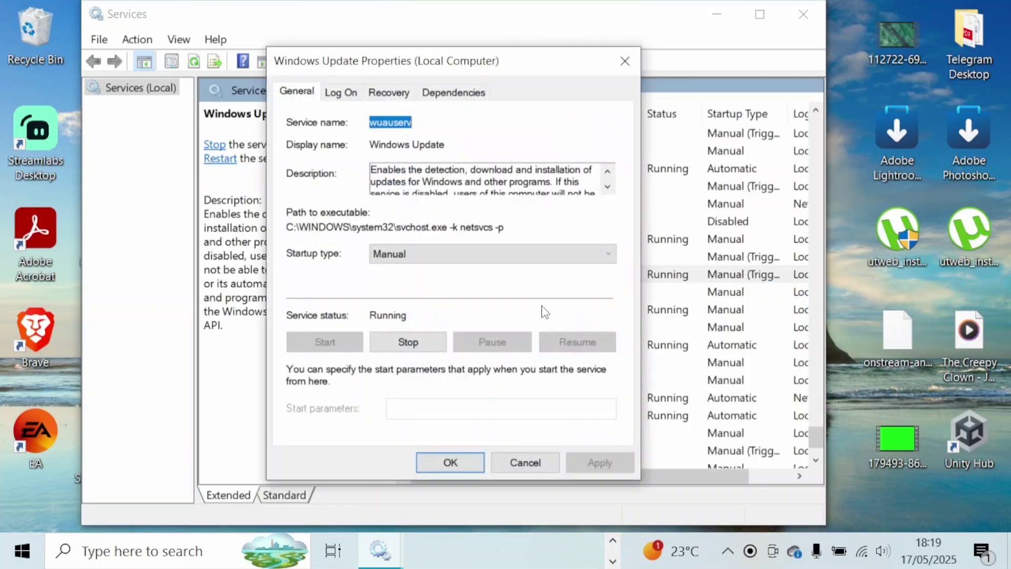
left_click(416, 258)
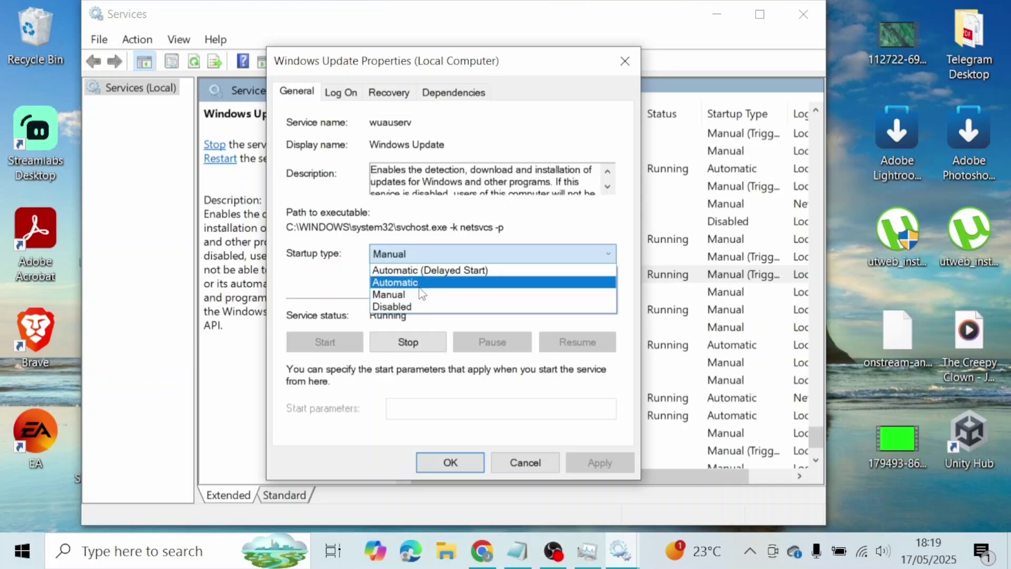
left_click(413, 282)
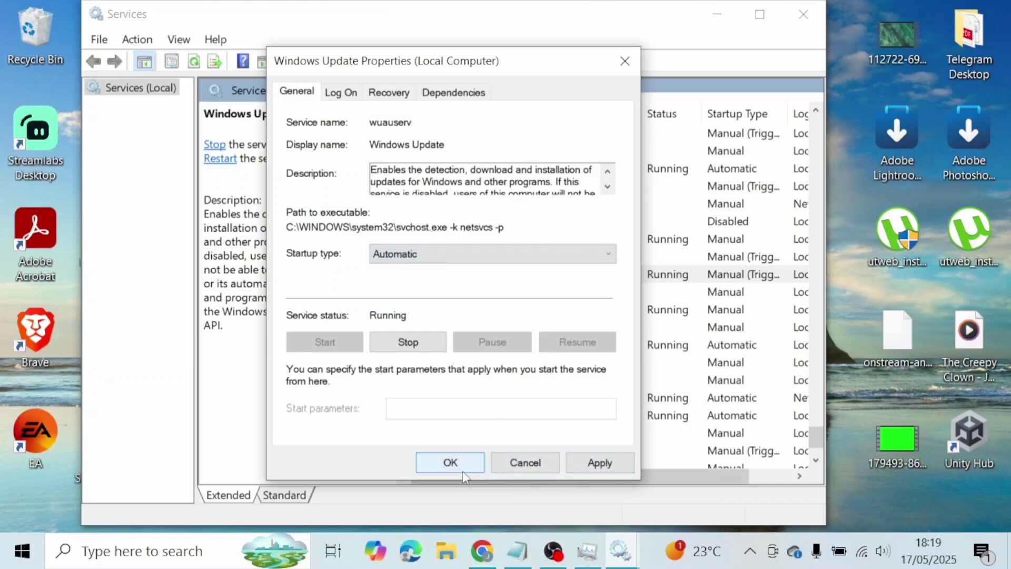
left_click(625, 61)
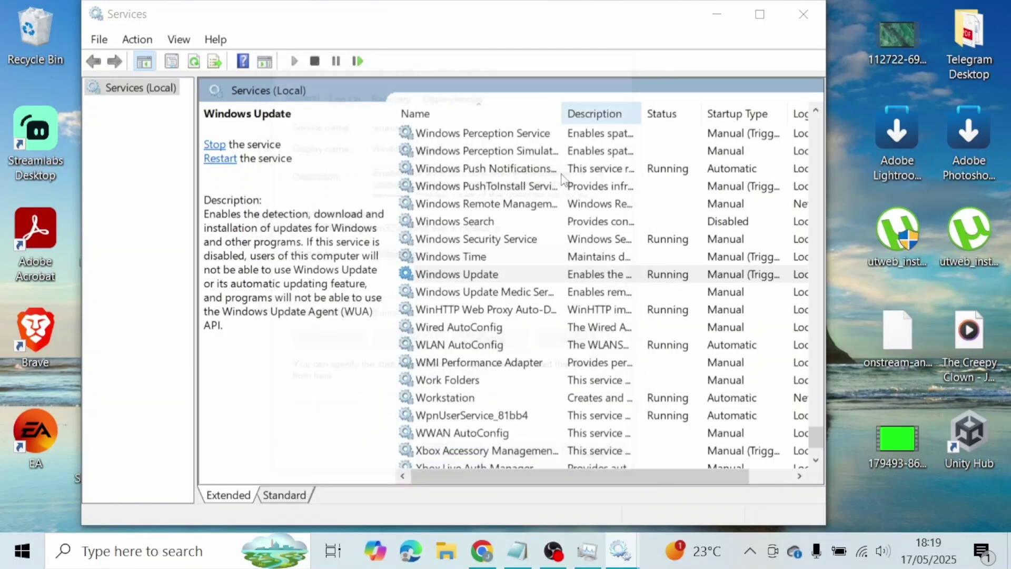
right_click(513, 279)
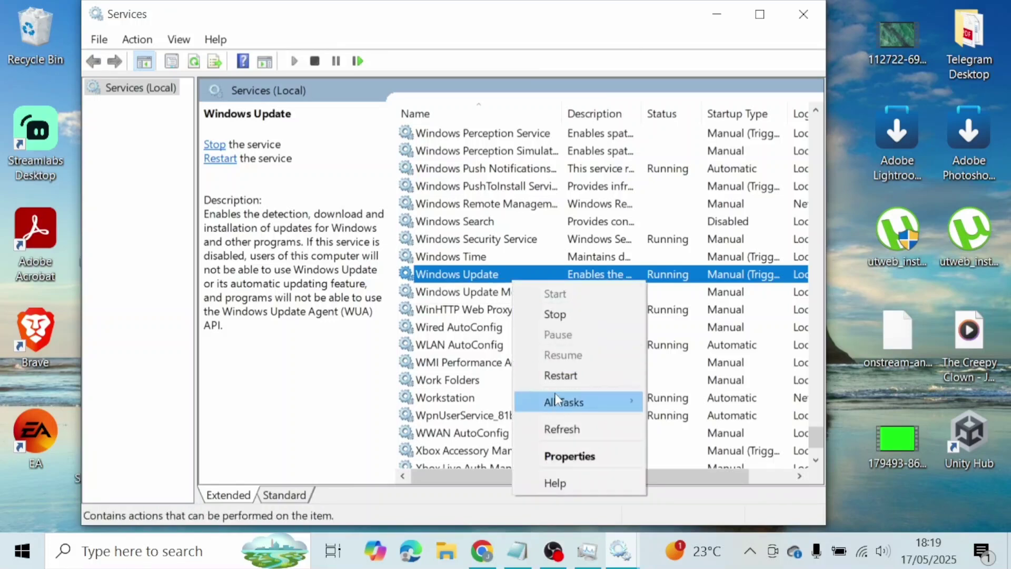